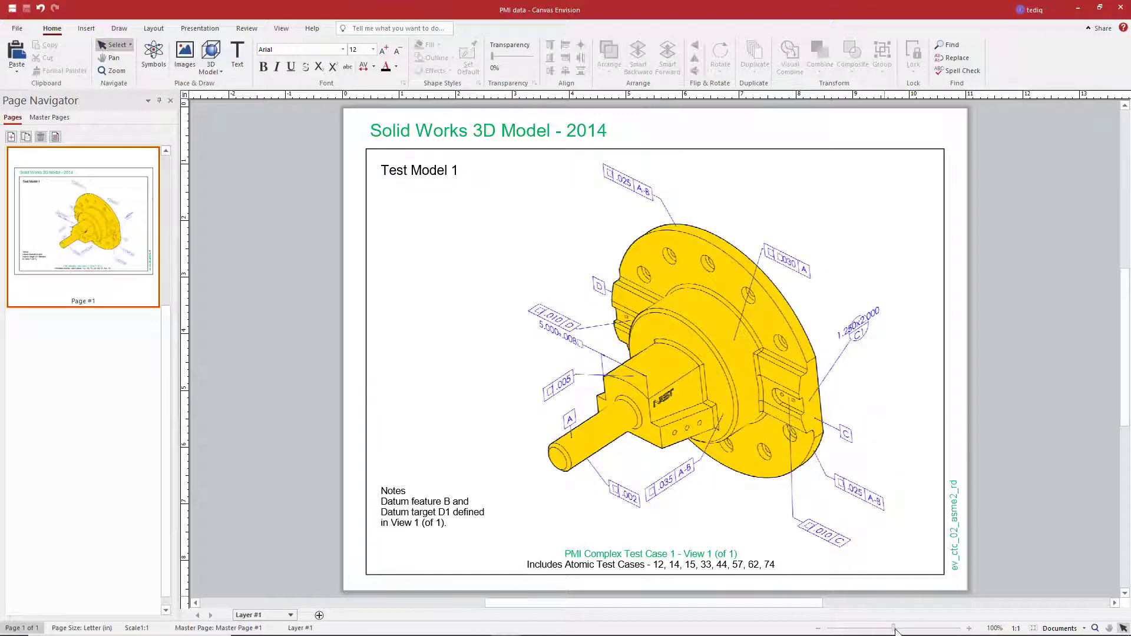
Inspect the annotated Test Model 1 on the first page up close, then restore actual size and check the 3D model object
mouse_move(895, 630)
mouse_down()
mouse_move(920, 630)
mouse_move(891, 631)
mouse_up()
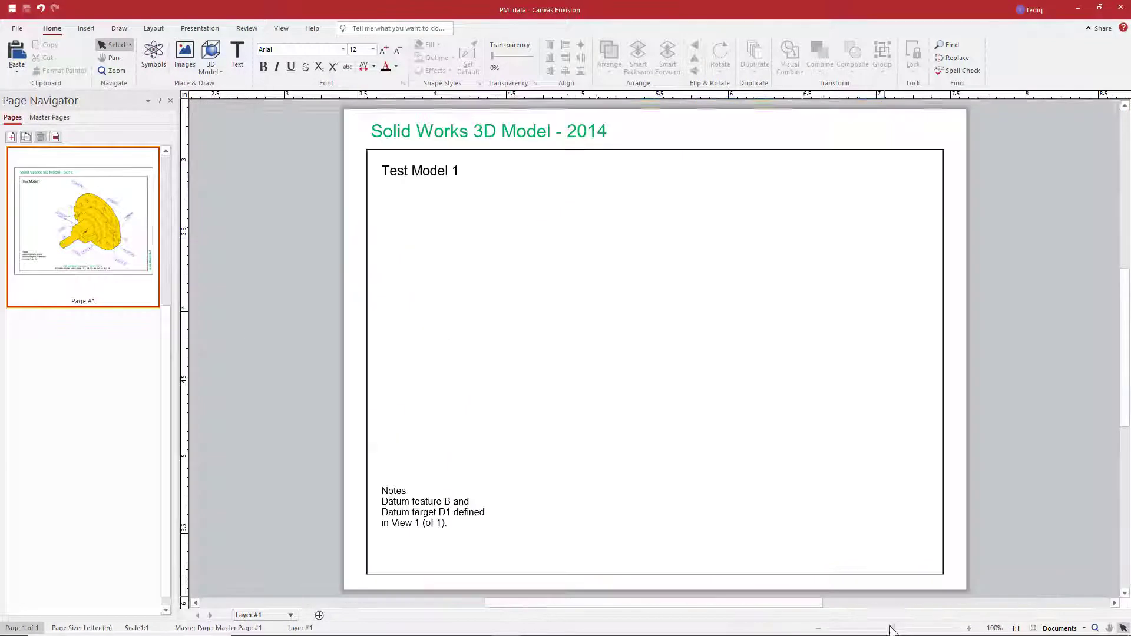
scroll(894, 631, up, 3)
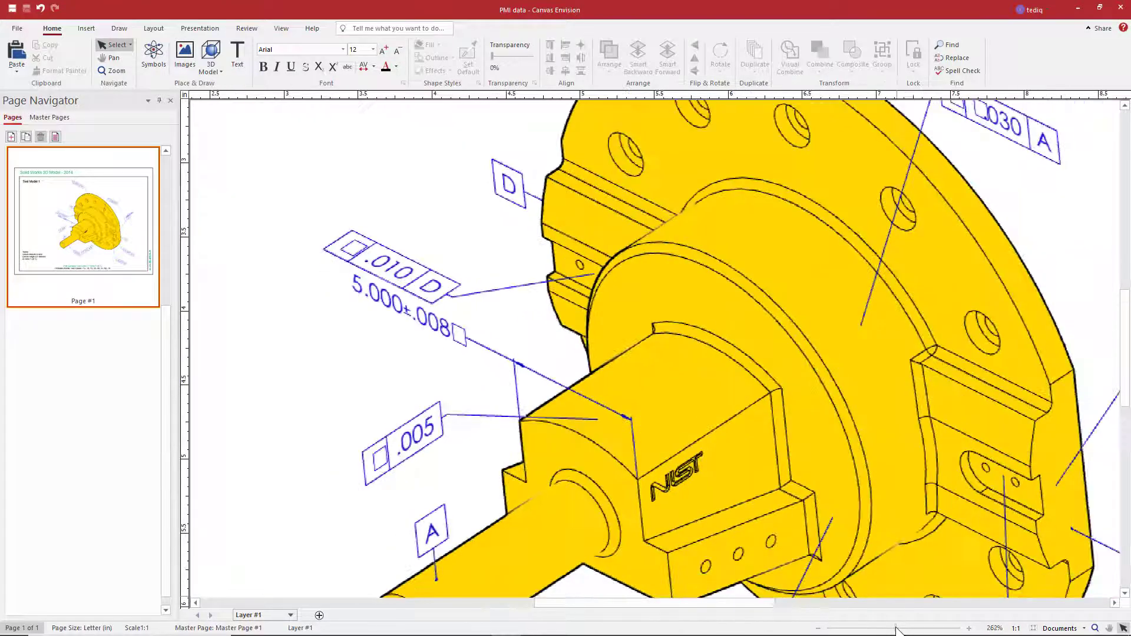
scroll(896, 630, down, 2)
click(109, 58)
drag(852, 436, 714, 474)
drag(569, 306, 763, 247)
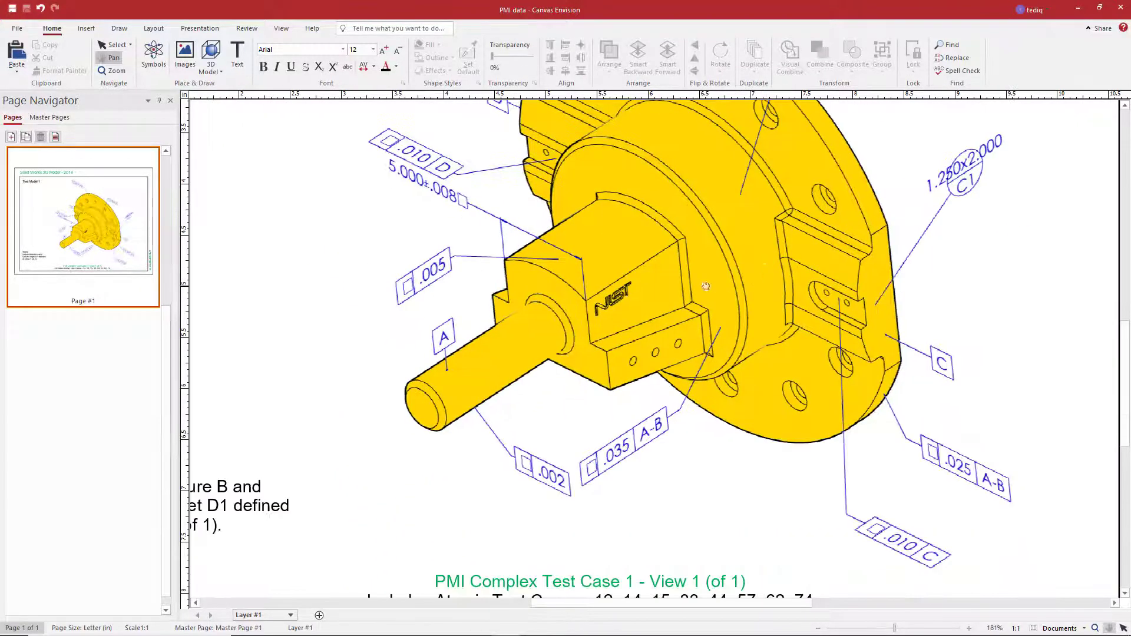
scroll(706, 287, down, 2)
scroll(695, 288, up, 3)
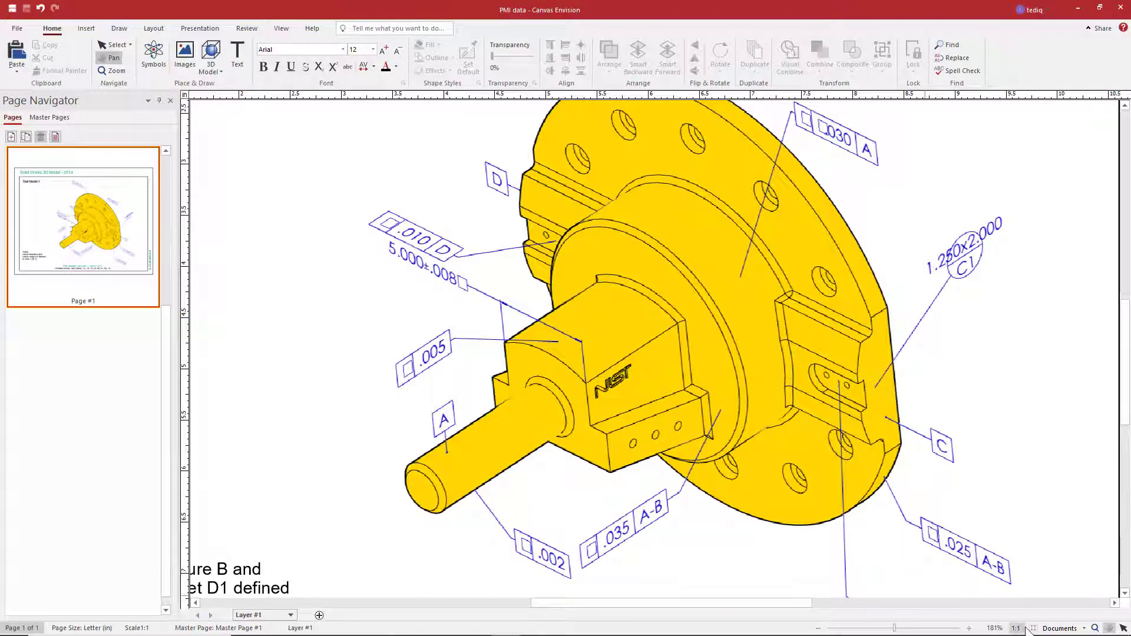
click(1016, 628)
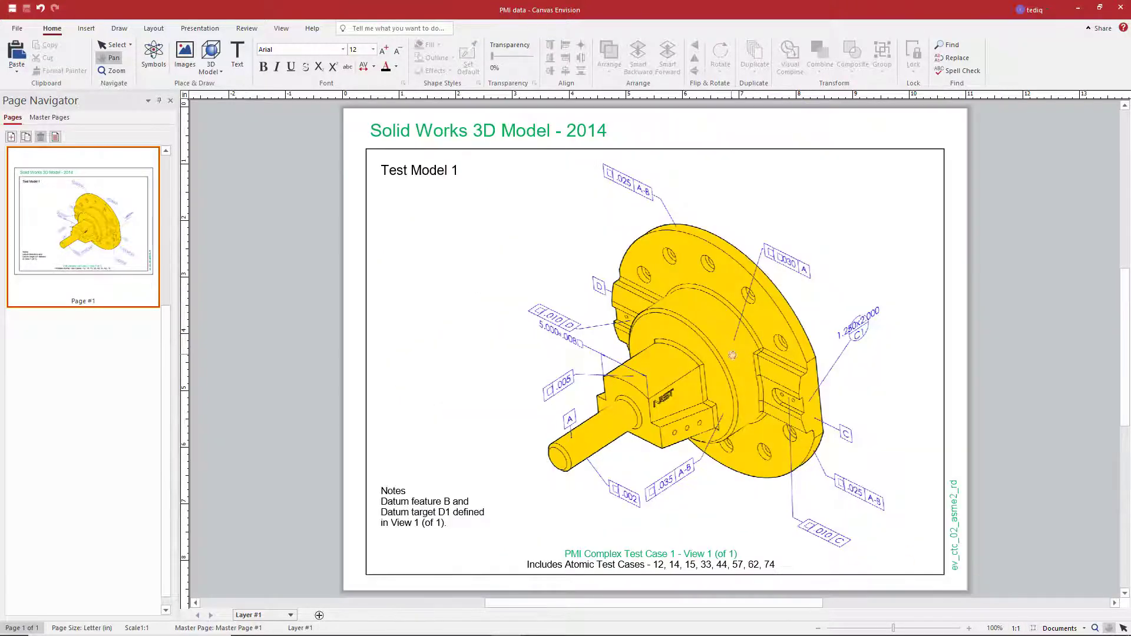
click(112, 45)
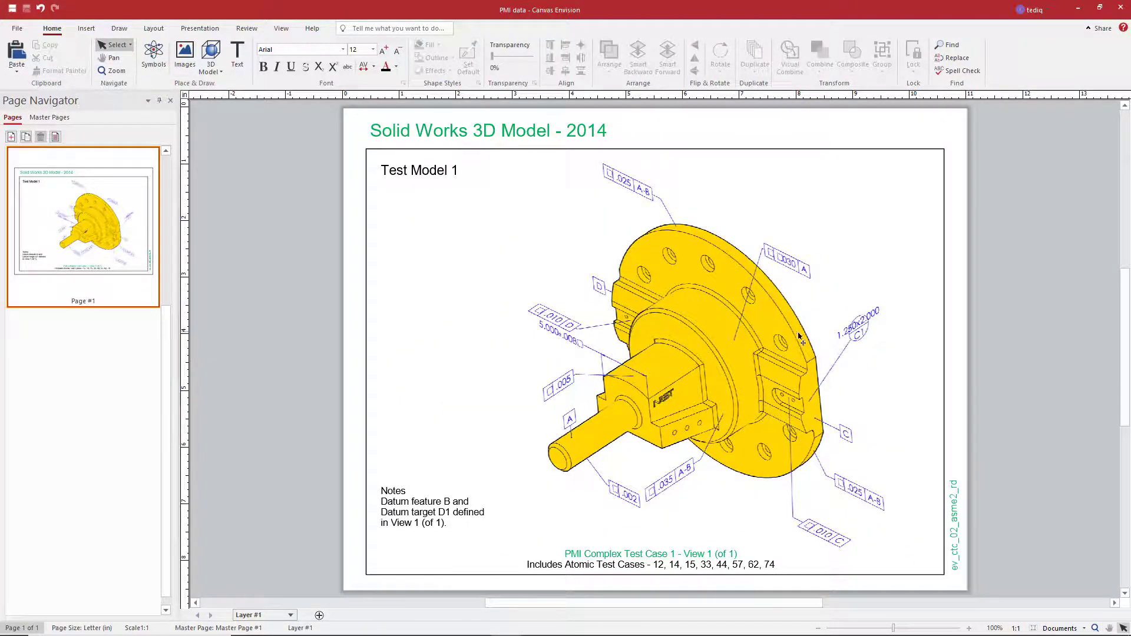
click(720, 380)
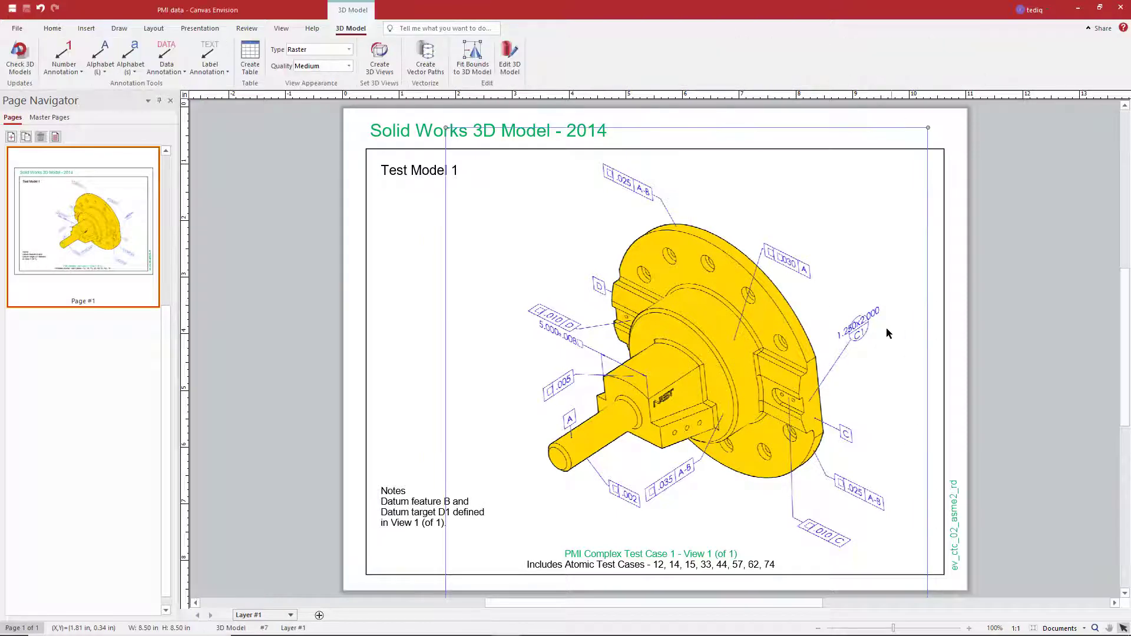
click(437, 300)
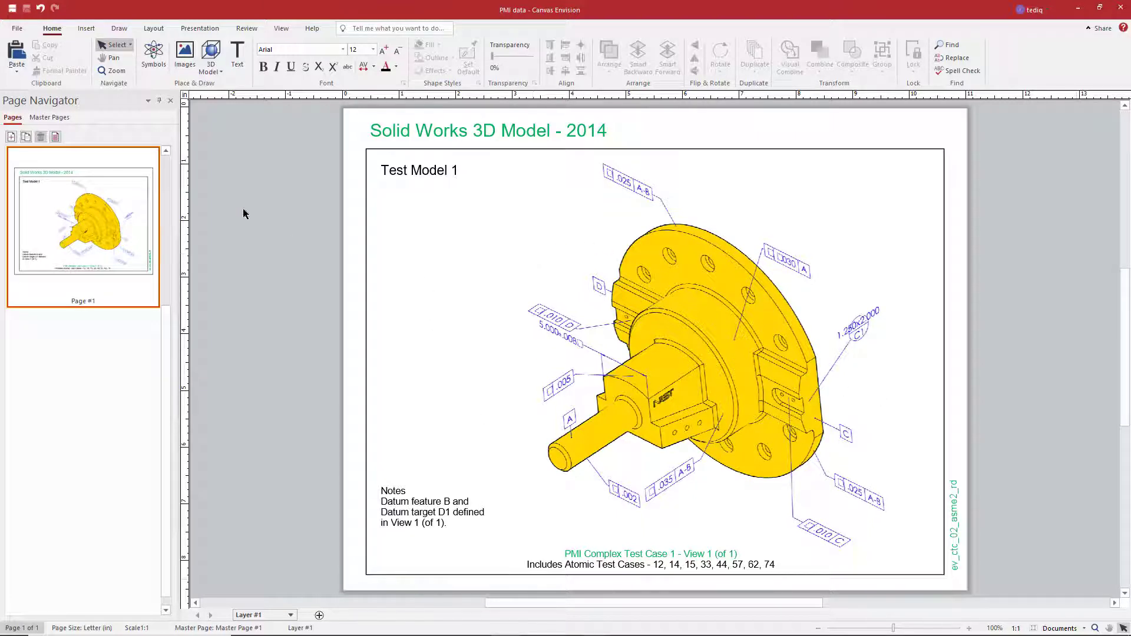
Add a second page and draw an unfilled, black-outlined frame rectangle about 10.32 by 7.41 in across it
click(11, 139)
click(118, 28)
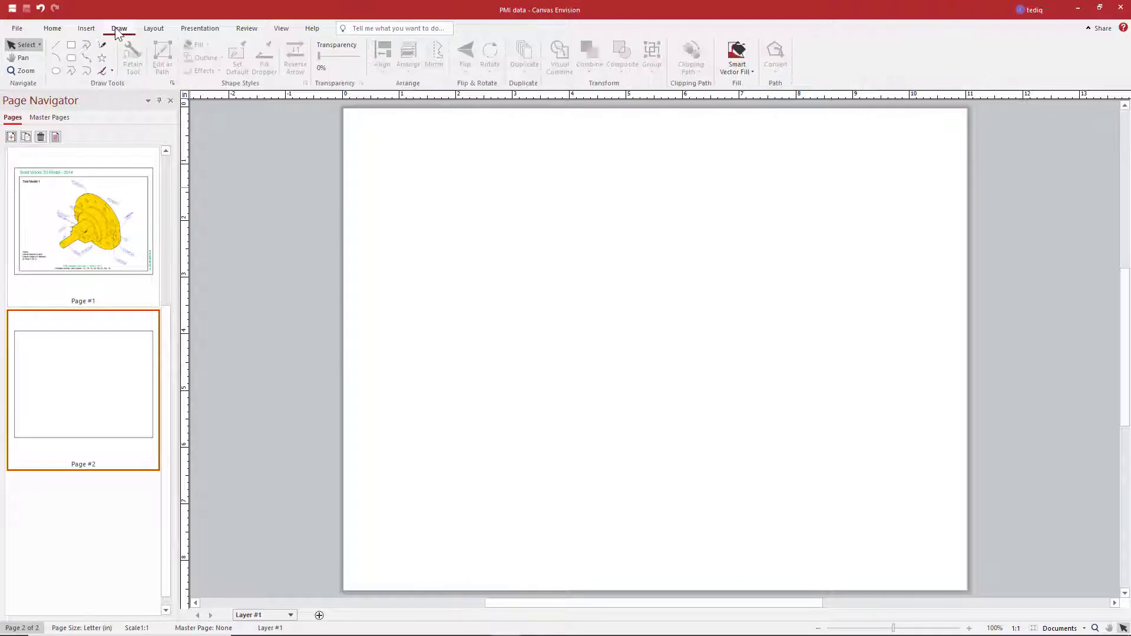
click(71, 45)
drag(364, 153, 950, 573)
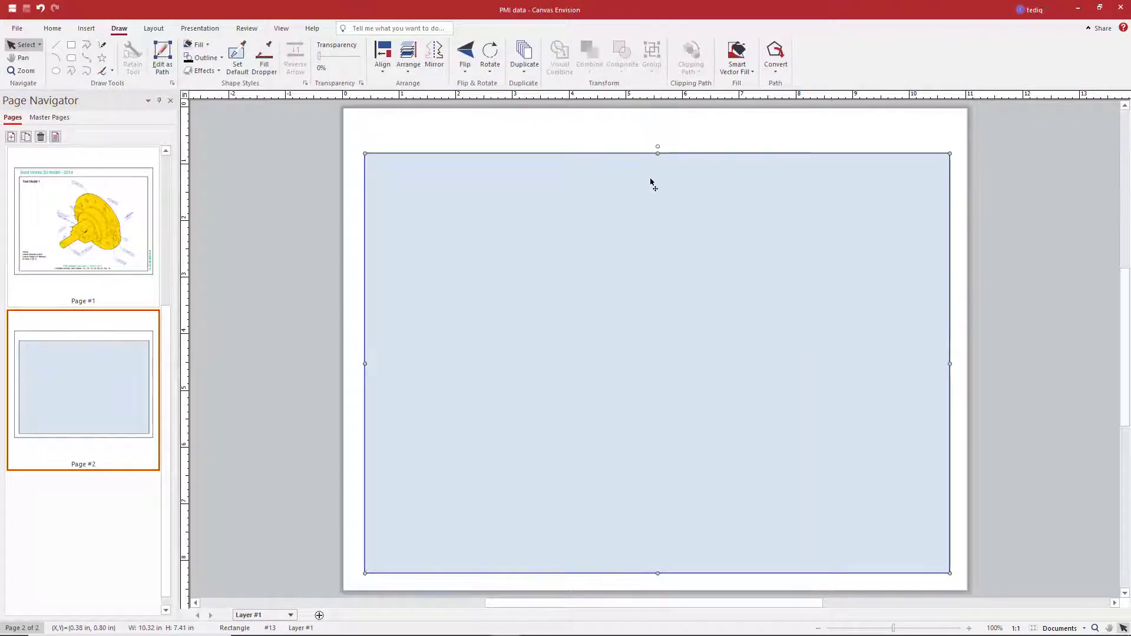
right_click(652, 180)
click(686, 381)
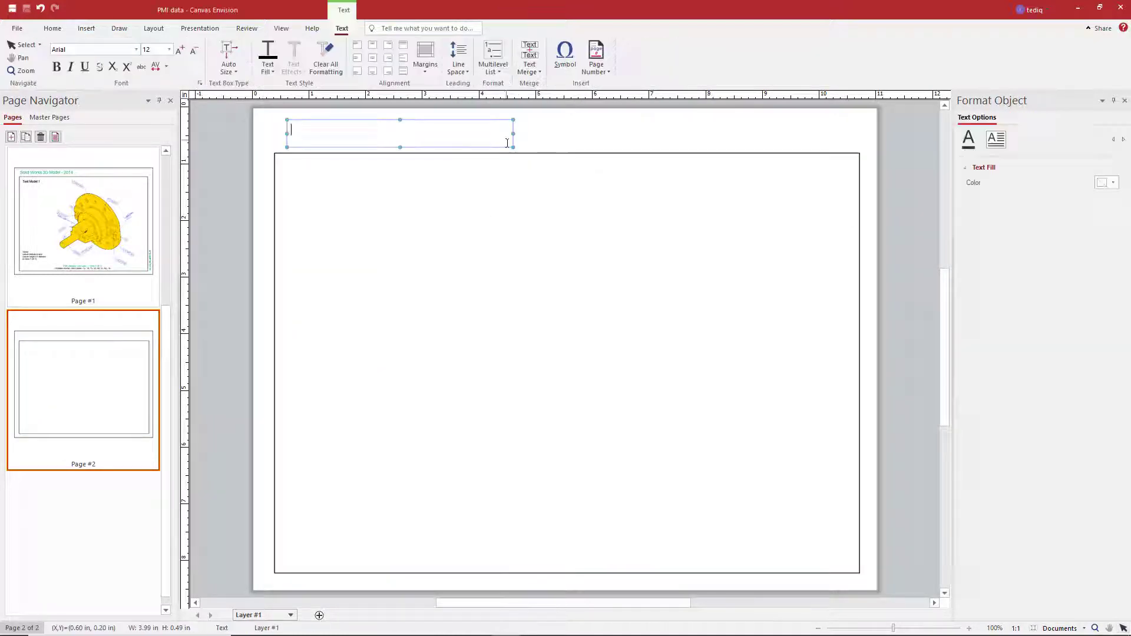
Enter the title "Solid Works 3D Model - 2014" in the text box above the frame
text(Solid Works 3D M)
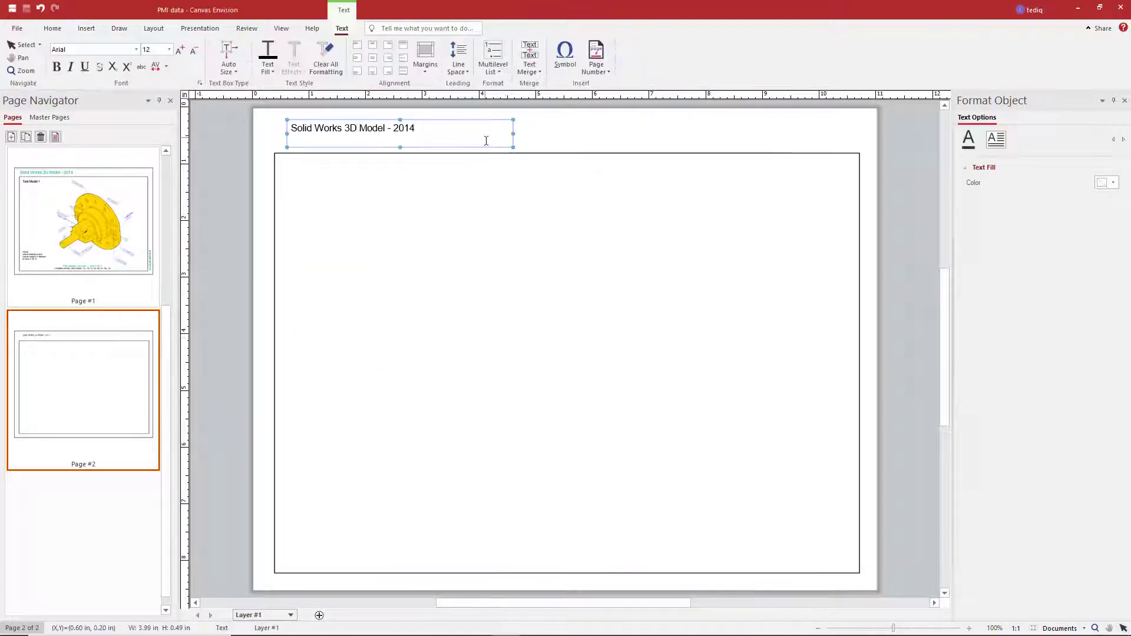
text(odel - 2014)
key(Escape)
Enlarge the title text to 21 pt, colour it green, and shift it slightly toward the frame's left edge
click(399, 129)
click(181, 50)
click(181, 50)
click(181, 50)
click(181, 50)
click(180, 50)
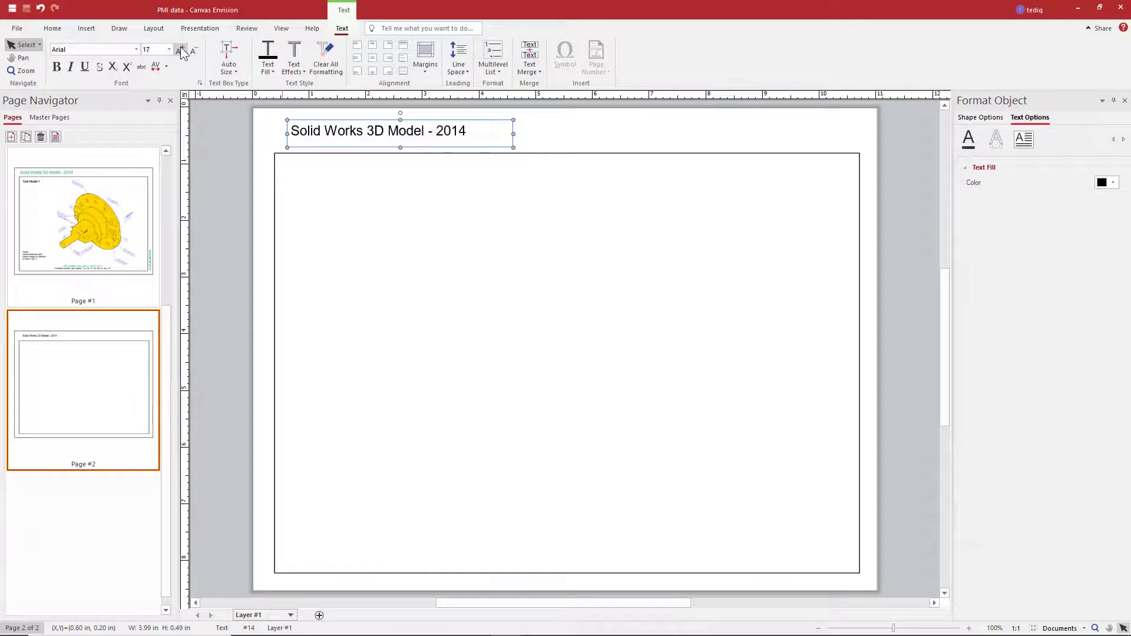
click(181, 50)
click(181, 50)
click(181, 50)
click(181, 51)
click(268, 66)
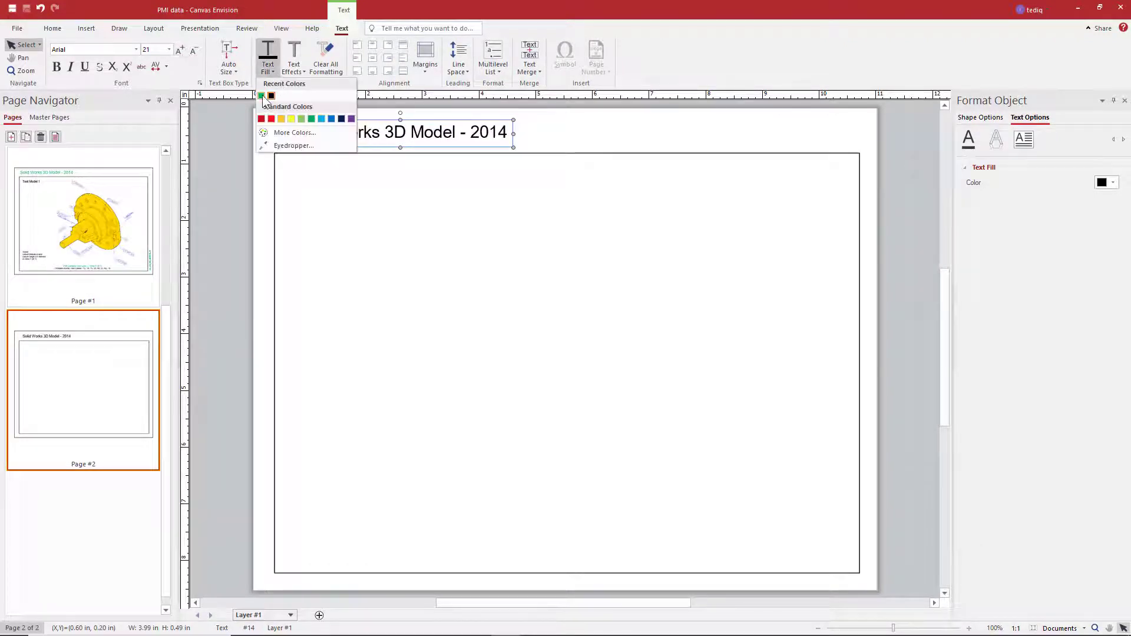
click(261, 96)
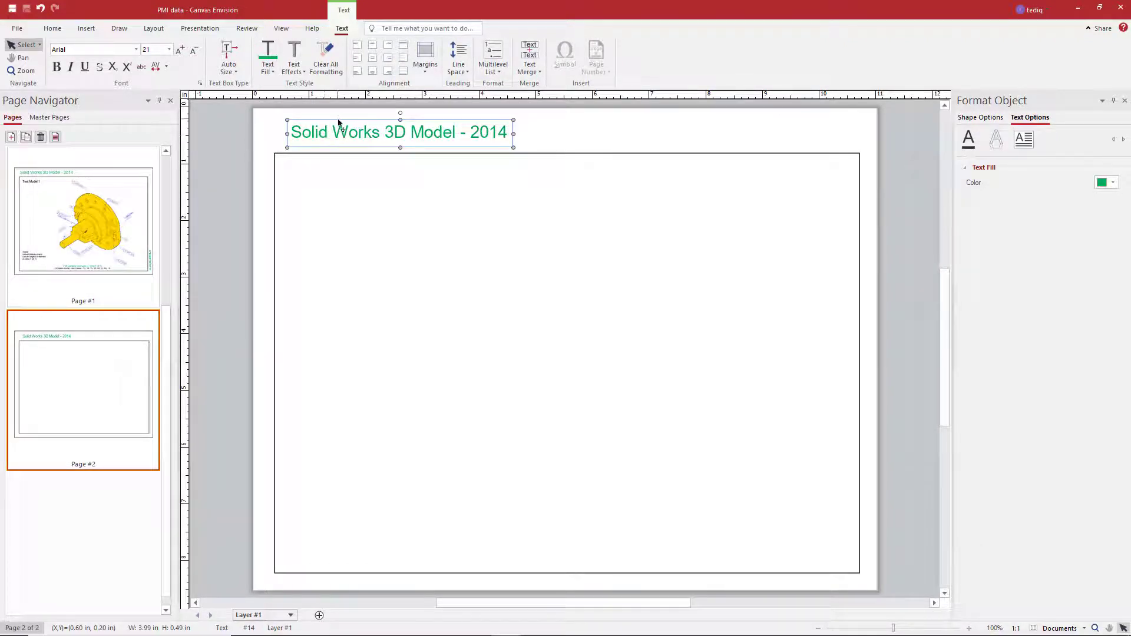
drag(338, 121, 326, 121)
Add the four-line text "Notes / Datum feature B and / Datum target D1 defined / in View 1 (of 1)." in the frame's lower-left corner
drag(302, 495, 436, 552)
text(Notes)
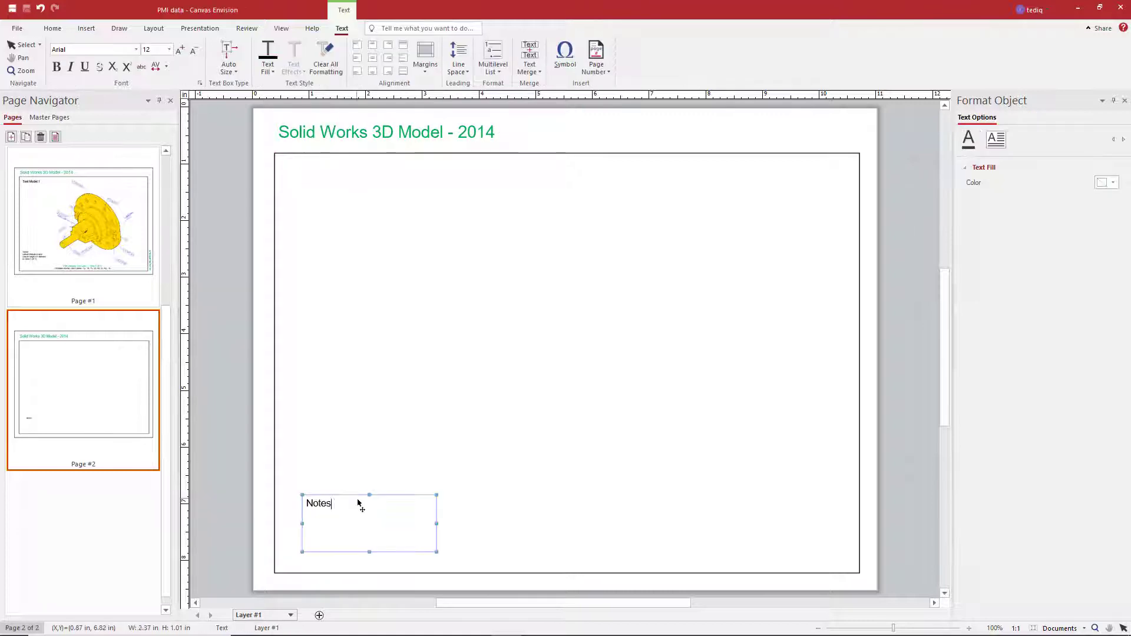
key(Return)
text(Datum feature B and)
key(Return)
text(Datum target D1 defined)
key(Return)
text(in View 1 (of 1).)
key(Escape)
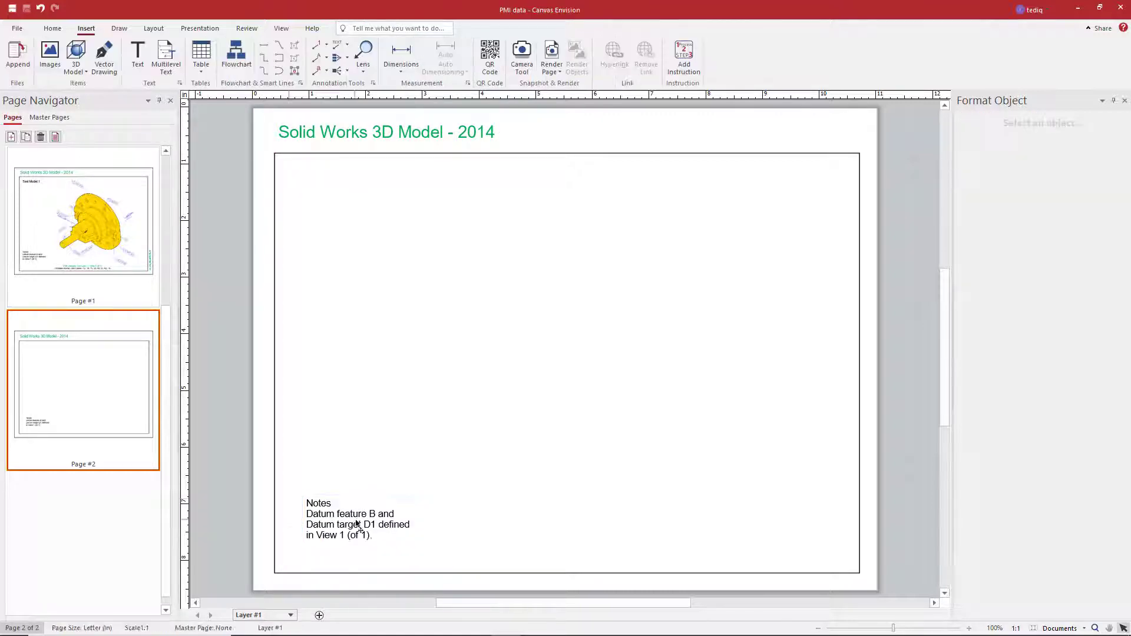
drag(358, 524, 345, 536)
Add the two-line caption "PMI Complex Test Case 1 - View 1 (of 1)" and "Includes Atomic Test Cases - 12, 14, 15, 33, 44, 57, 62, 74" near the frame's bottom
key(t)
click(482, 520)
text(PMI Complex Test Case 1 - View 1 (of 1))
key(Return)
text(Includes Atomic Test Cases - 12, 14, 15, 33, 44, 57, )
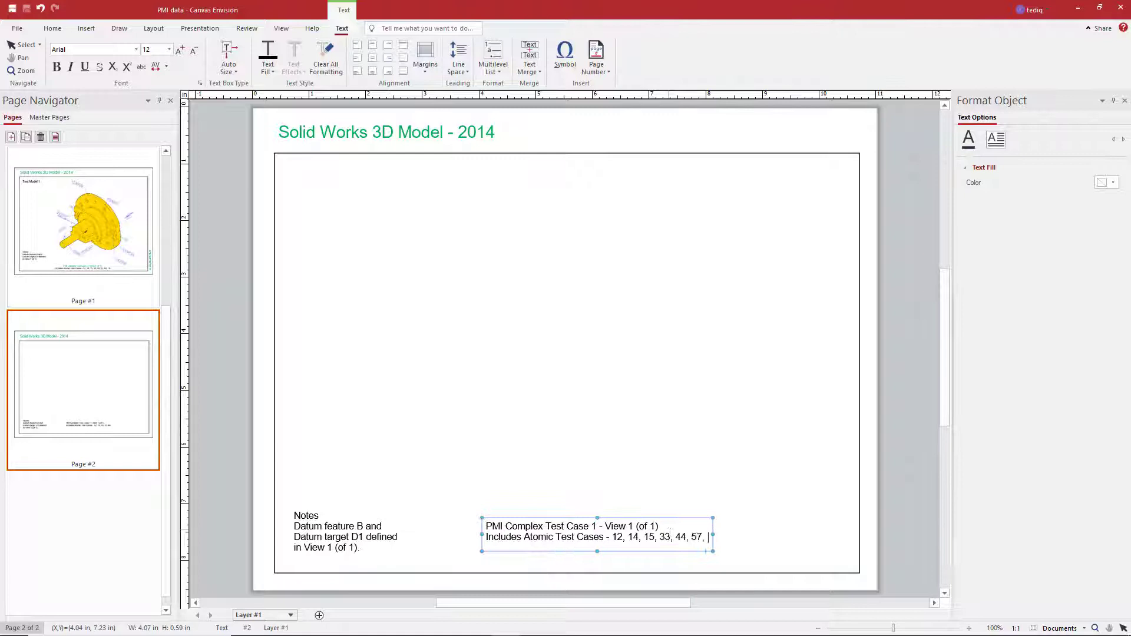
text(62, 74)
key(Escape)
drag(670, 529, 638, 542)
Add a text label reading "ev_ctc_02_asme2_rd" in the frame's lower-right area, in a box about 1.97 by 0.41 in
click(86, 28)
click(138, 57)
text(e)
mouse_move(748, 489)
mouse_down()
mouse_move(836, 539)
mouse_move(860, 514)
mouse_up()
key(Escape)
drag(804, 540, 804, 512)
click(768, 534)
Colour the "ev_ctc_02_asme2_rd" label green
click(790, 498)
click(342, 28)
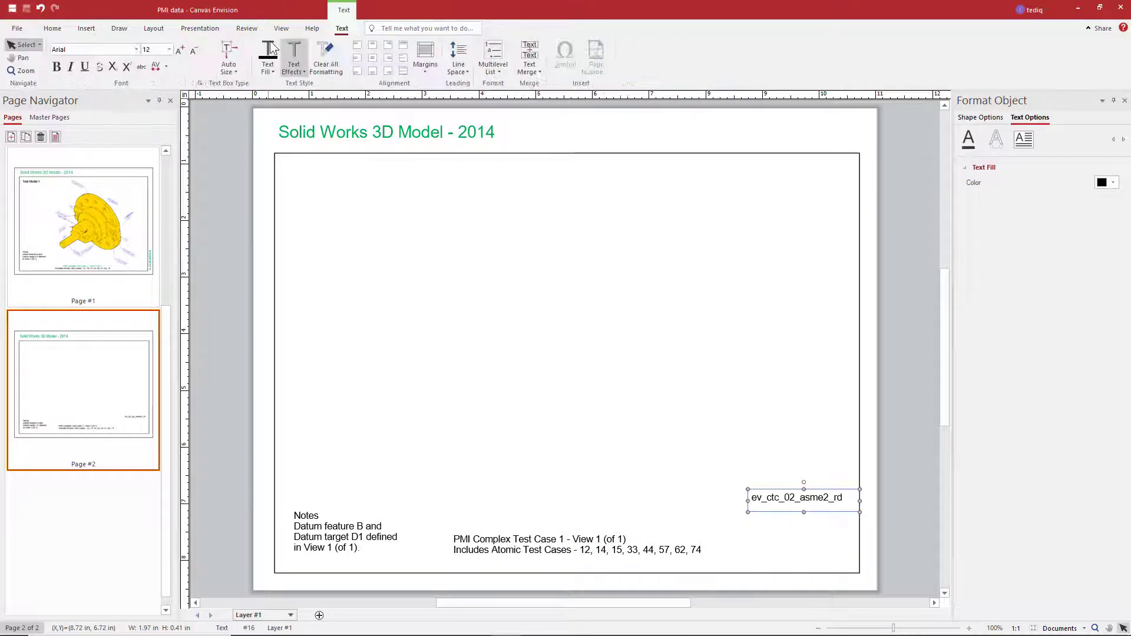
click(268, 66)
click(263, 96)
Colour the caption's first line green, centre the caption text, and place it just above the frame's bottom edge
double_click(587, 540)
drag(628, 540, 453, 539)
click(268, 66)
click(262, 96)
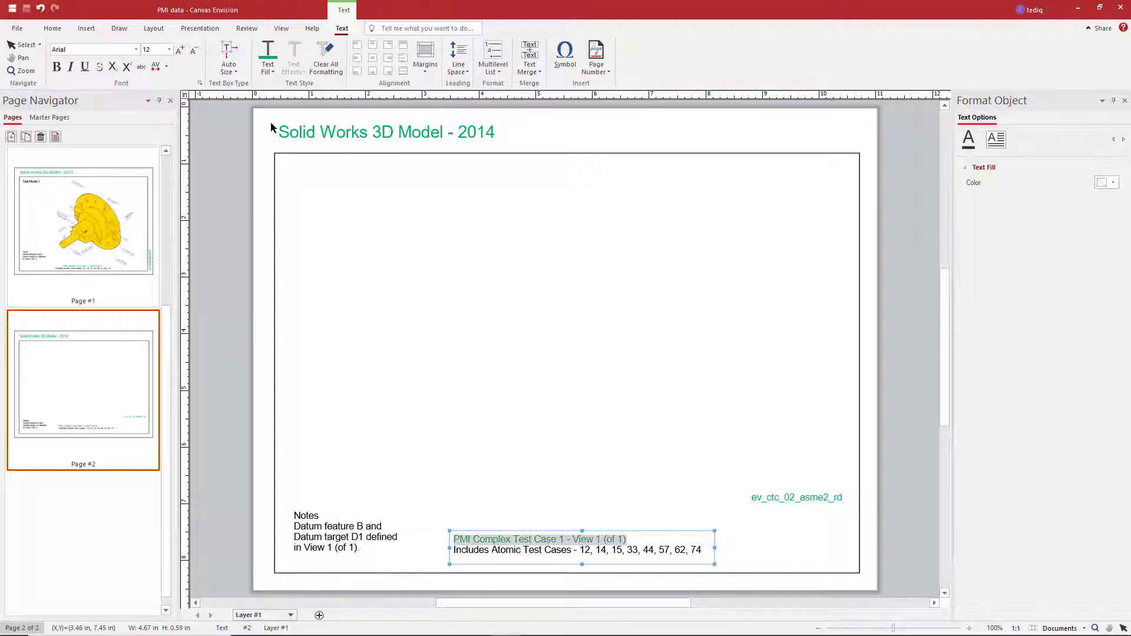
click(373, 59)
key(Escape)
drag(593, 552, 583, 563)
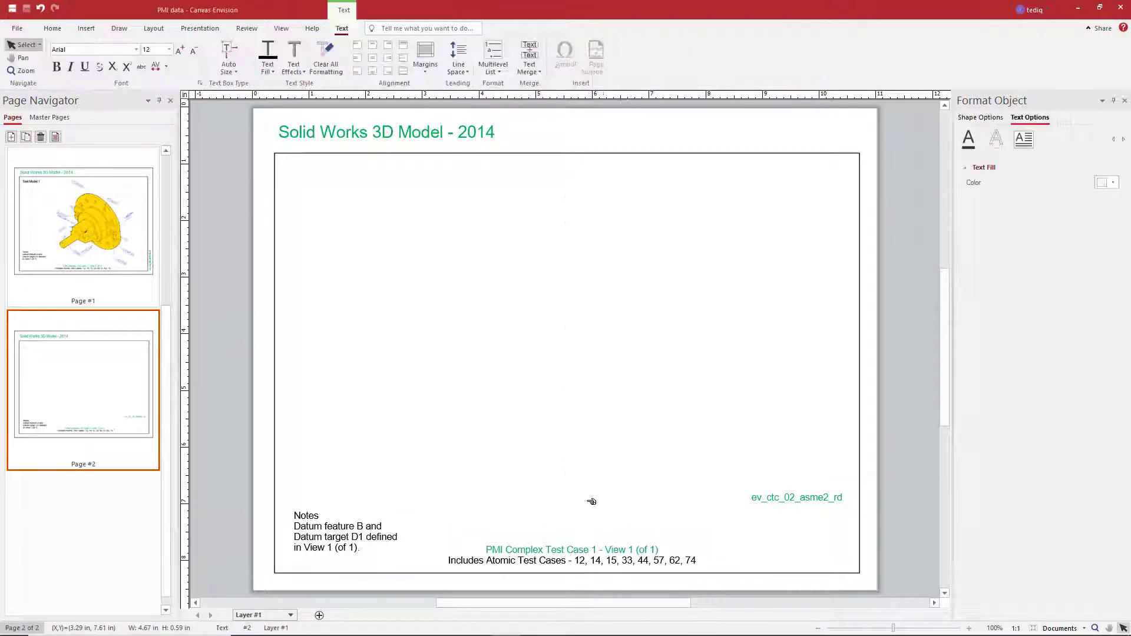
Rotate the "ev_ctc_02_asme2_rd" label to read vertically upward and place it in the page margin outside the frame's right edge
click(796, 499)
drag(803, 481, 758, 501)
drag(813, 454, 882, 466)
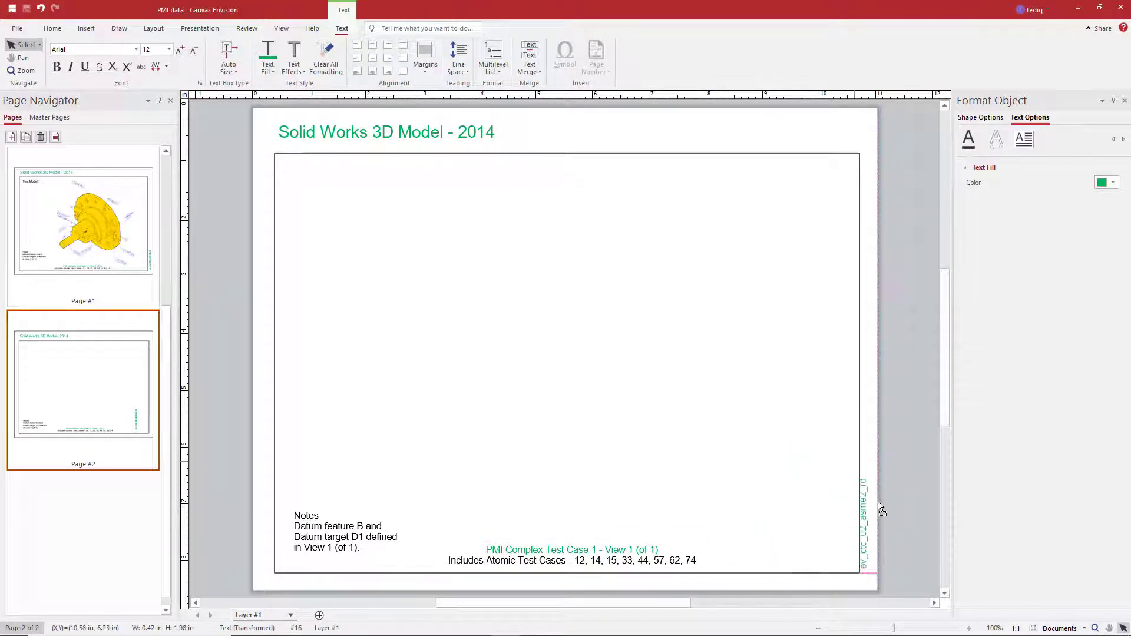
click(782, 442)
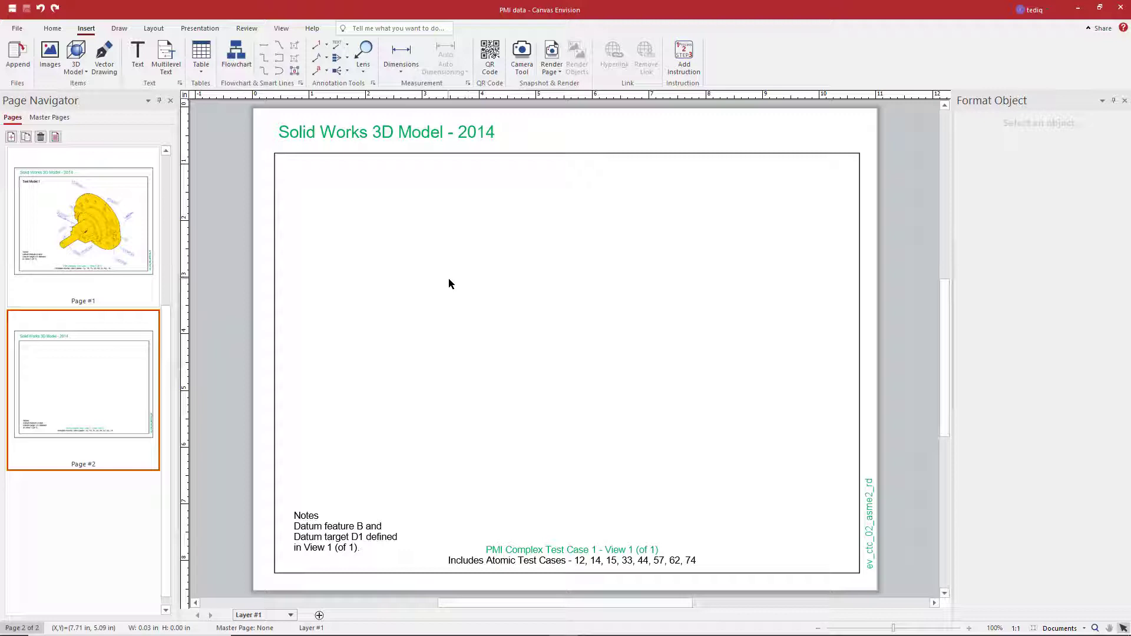
Choose nist_ctc_05_asme1_SW1201_rd.SLDPRT as the 3D model to insert, with import options shown
click(52, 28)
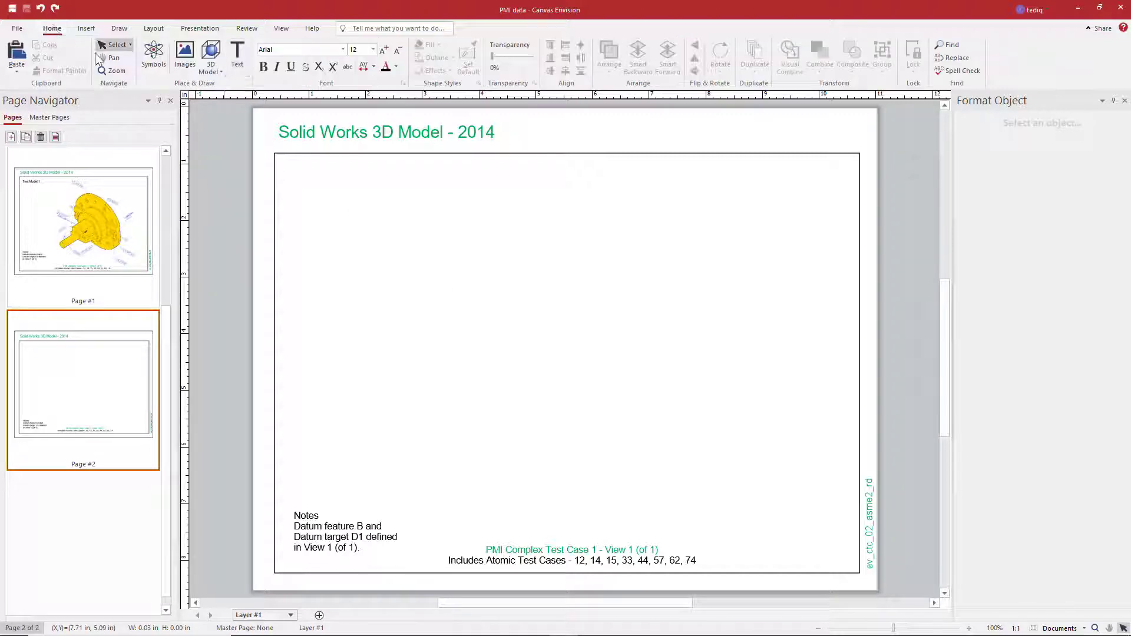
click(218, 54)
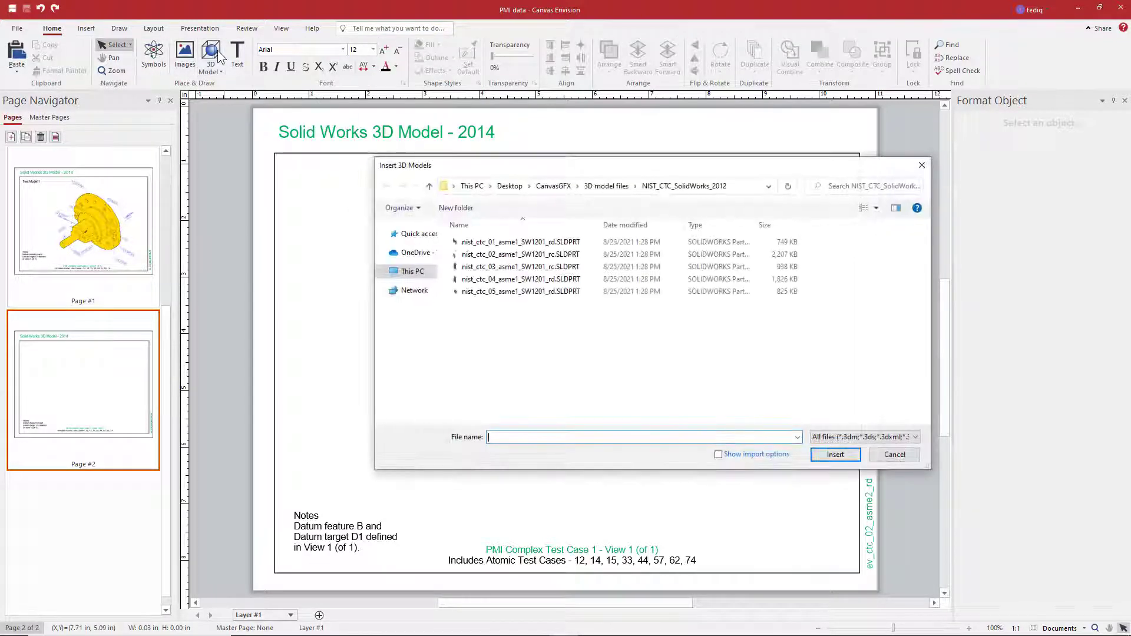
click(504, 291)
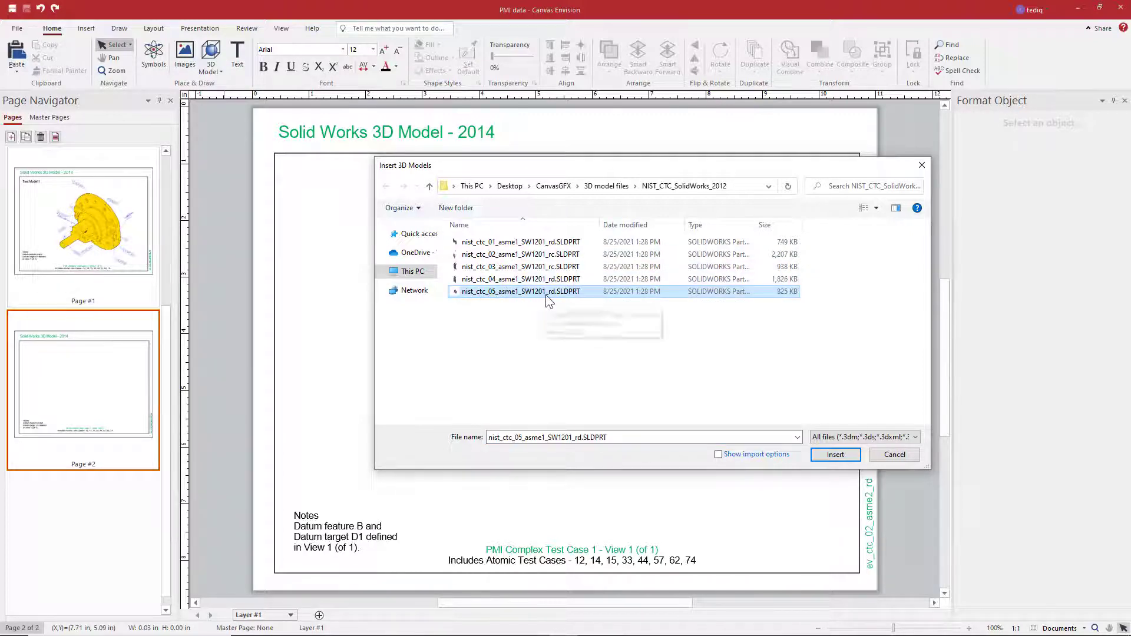
click(720, 456)
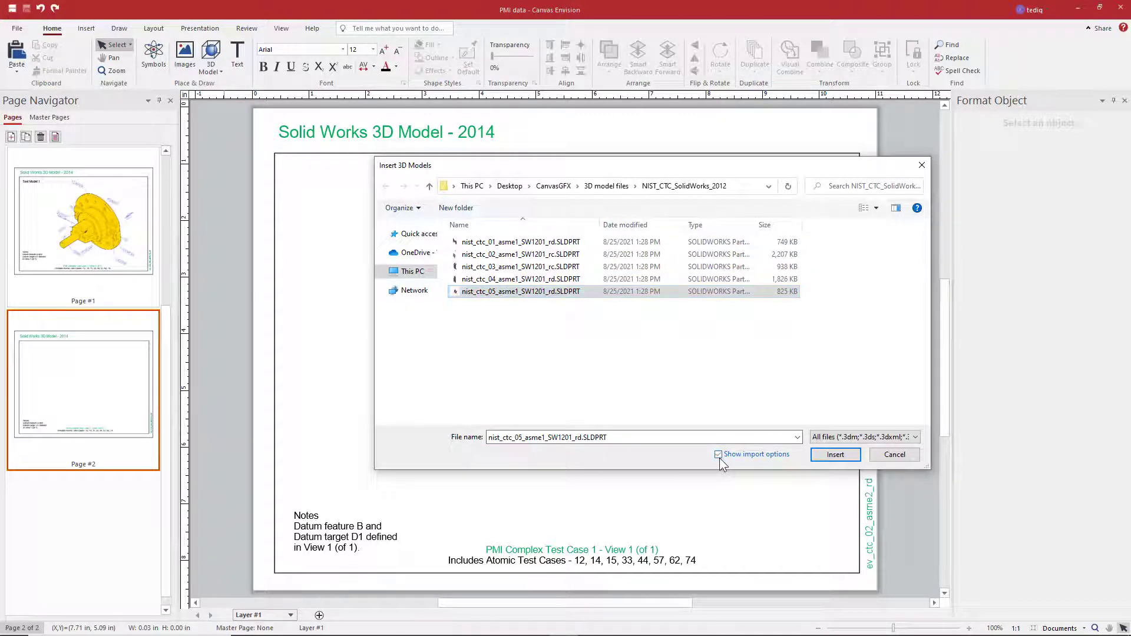
click(823, 457)
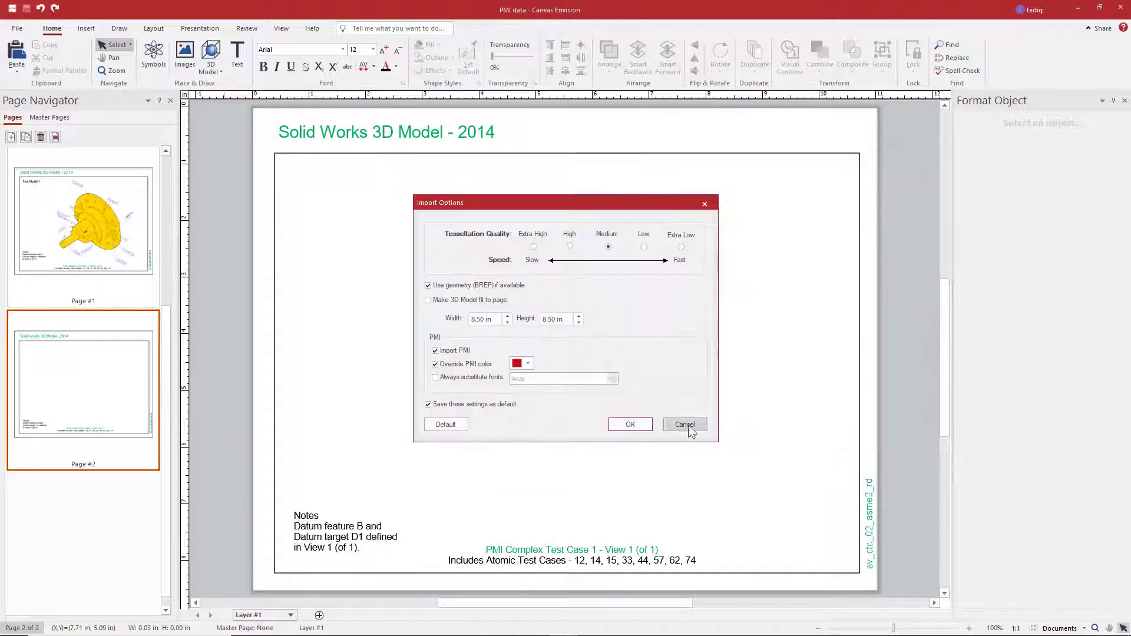
Import the model with PMI enabled and a different PMI override colour, and position it inside the page frame
click(436, 351)
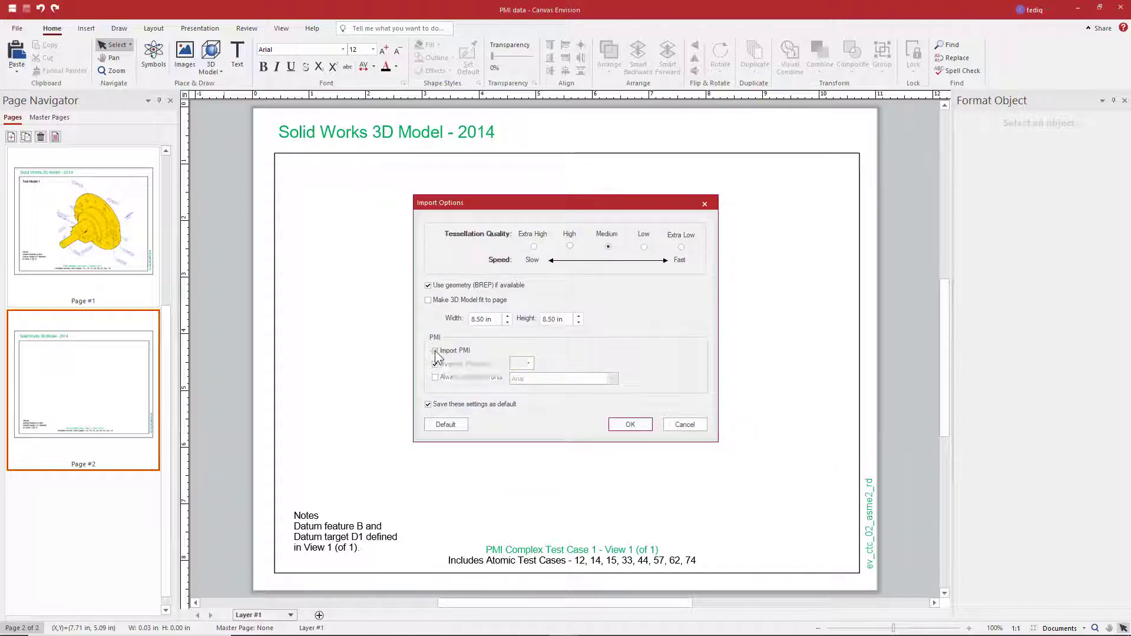
click(436, 352)
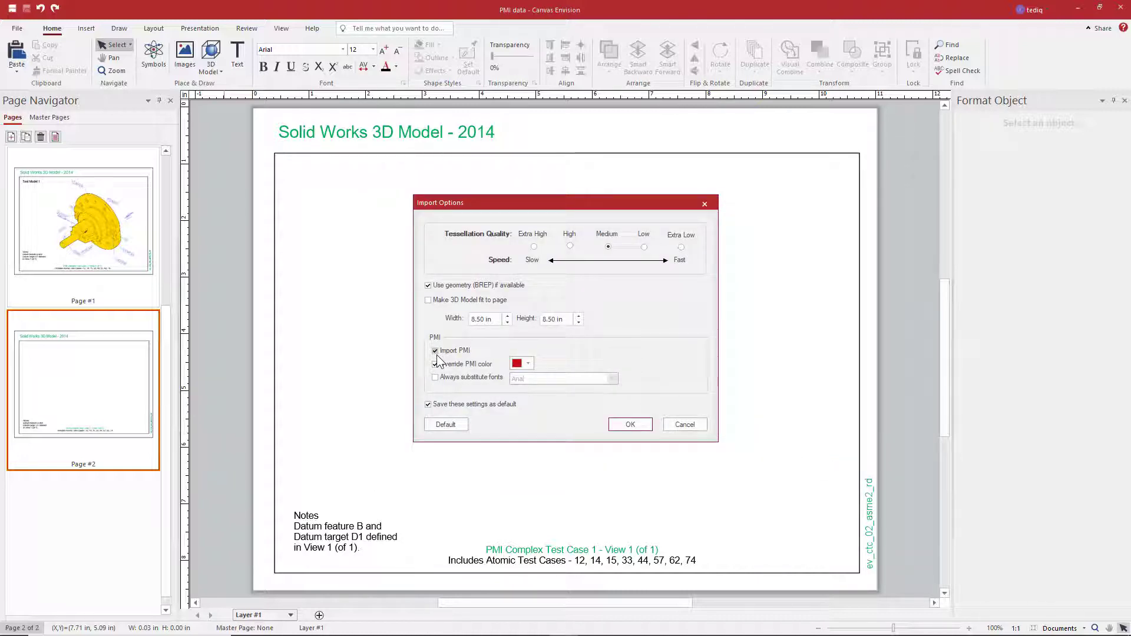
click(522, 363)
click(515, 412)
click(631, 425)
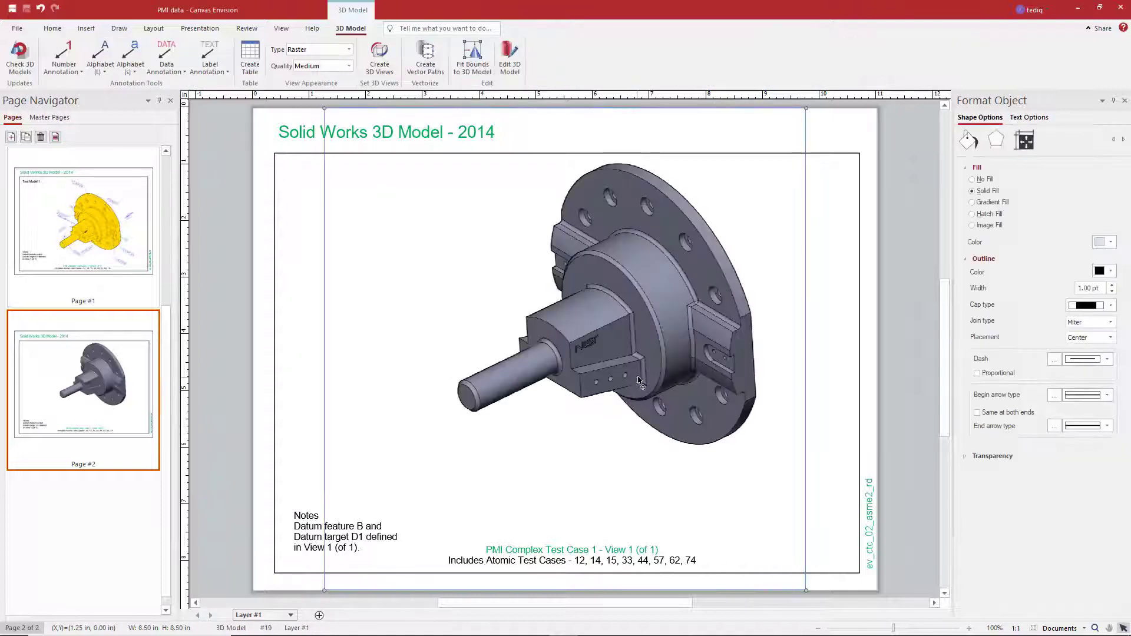
mouse_move(637, 375)
mouse_down()
mouse_move(631, 401)
mouse_move(599, 379)
mouse_move(641, 389)
mouse_up()
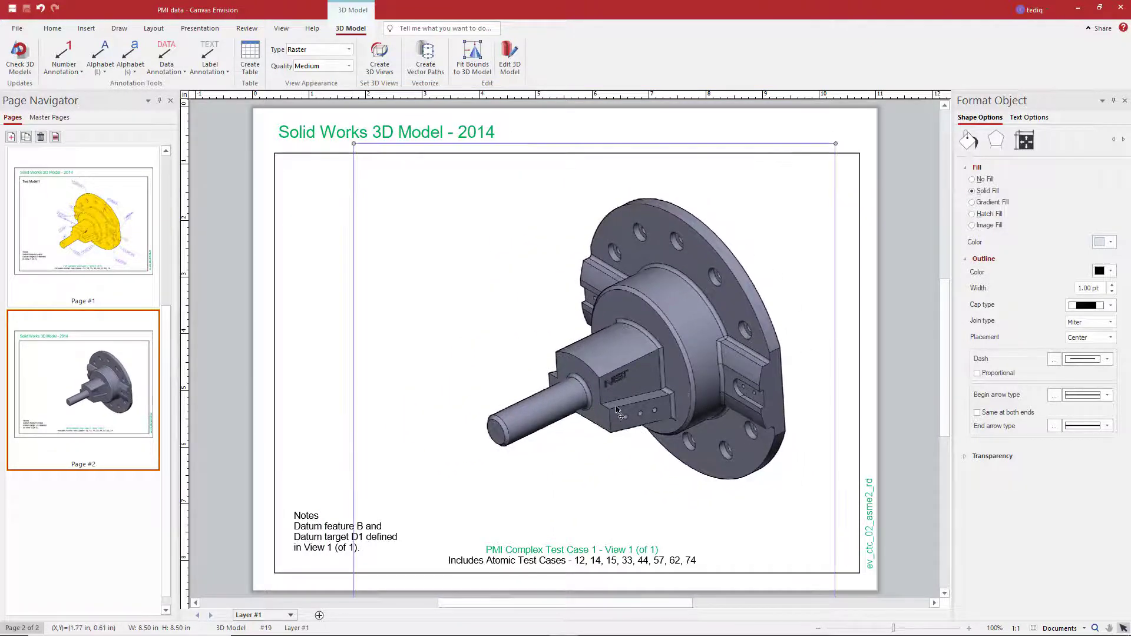
drag(740, 332, 694, 370)
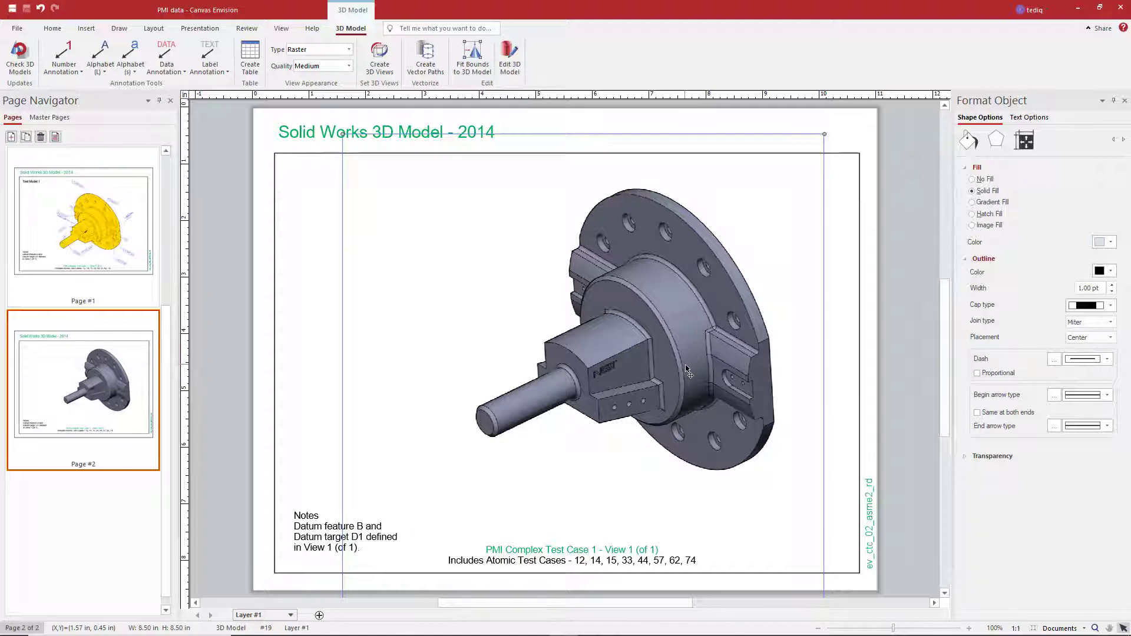
Open the inserted 3D model for editing, show one of its annotated CAD views, and select the part
click(510, 68)
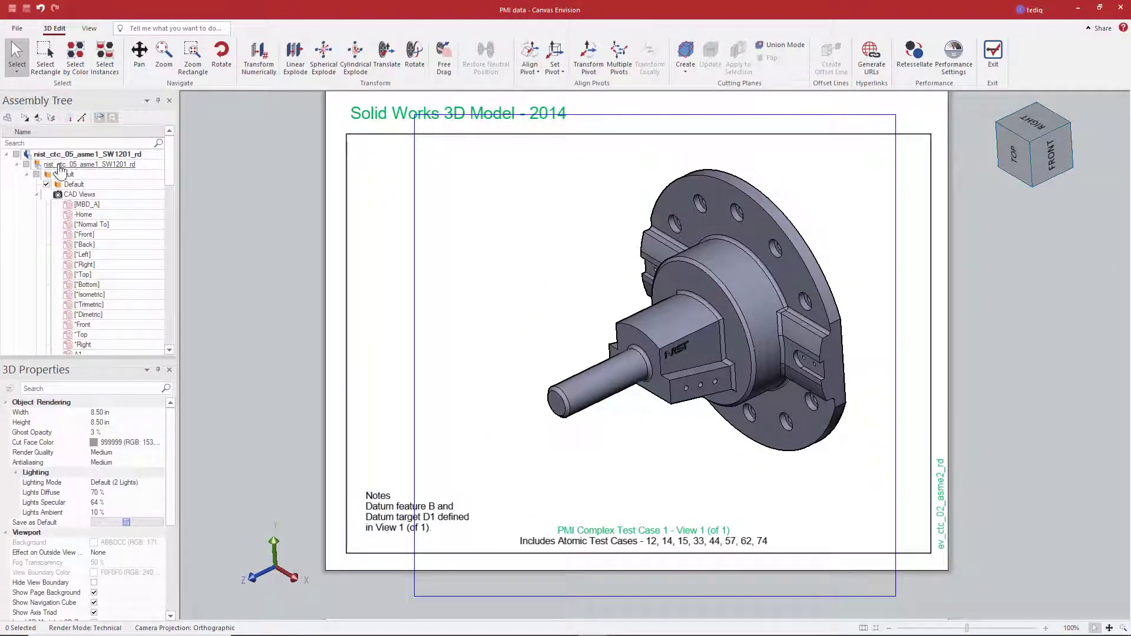
drag(168, 164, 174, 209)
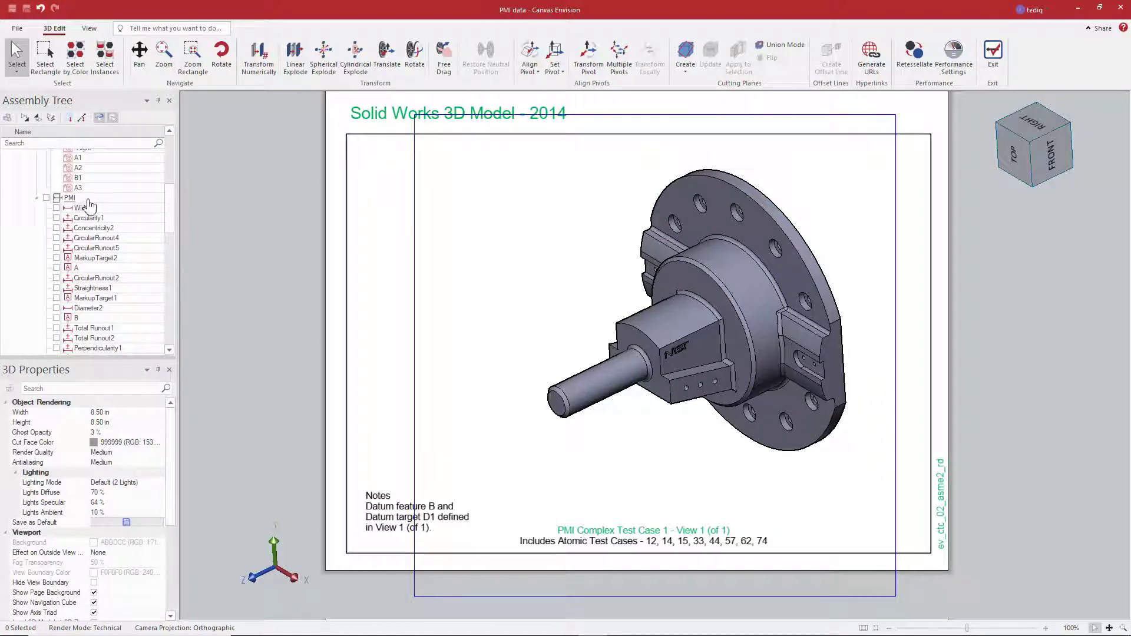
scroll(90, 212, up, 4)
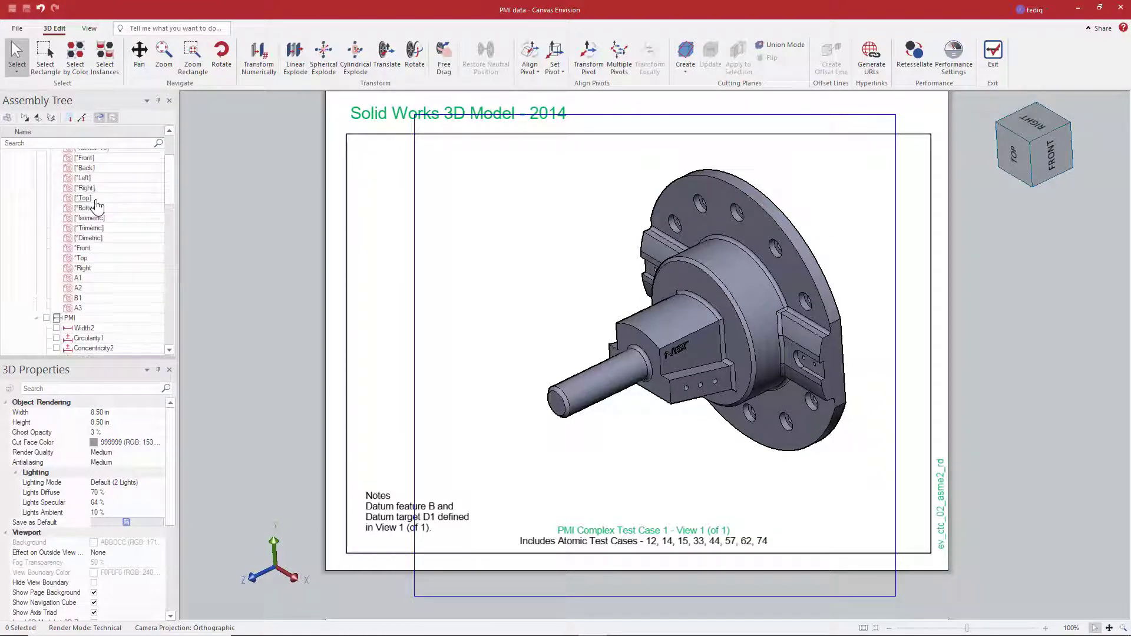
click(79, 308)
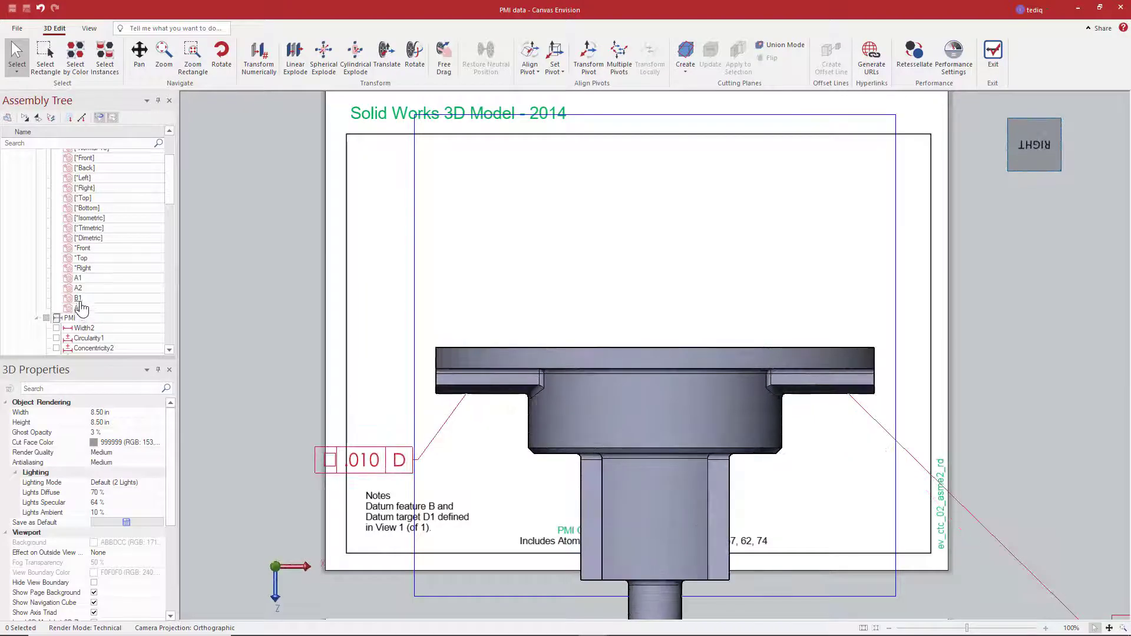
click(635, 404)
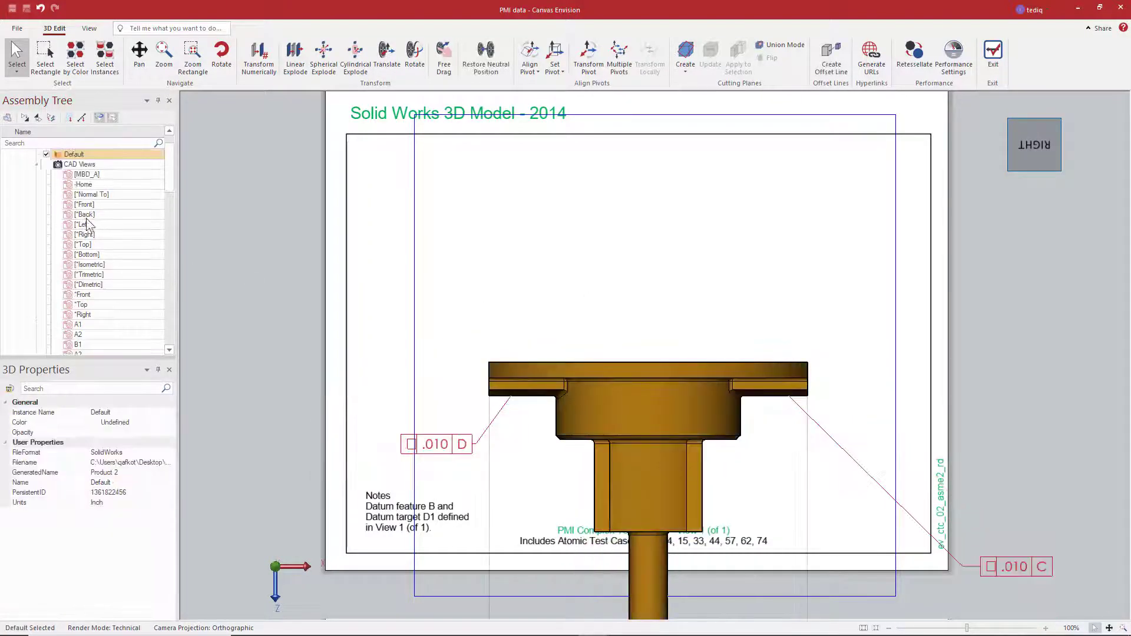
Preview several standard and annotated CAD views of the model, finishing with view A3
click(86, 218)
click(87, 233)
click(77, 246)
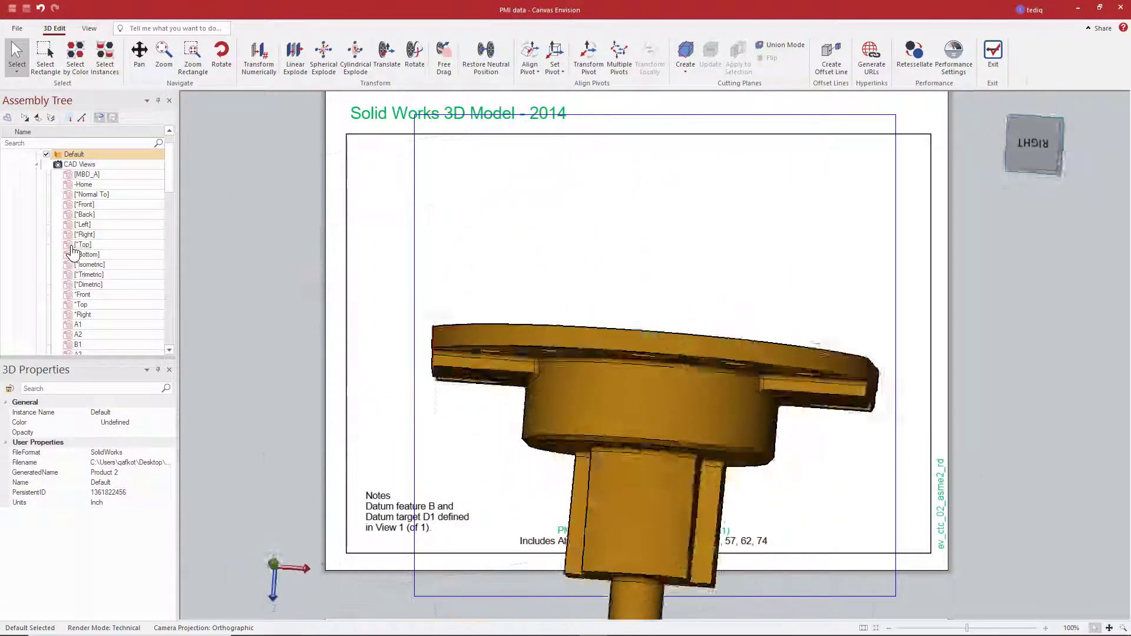
scroll(74, 253, down, 6)
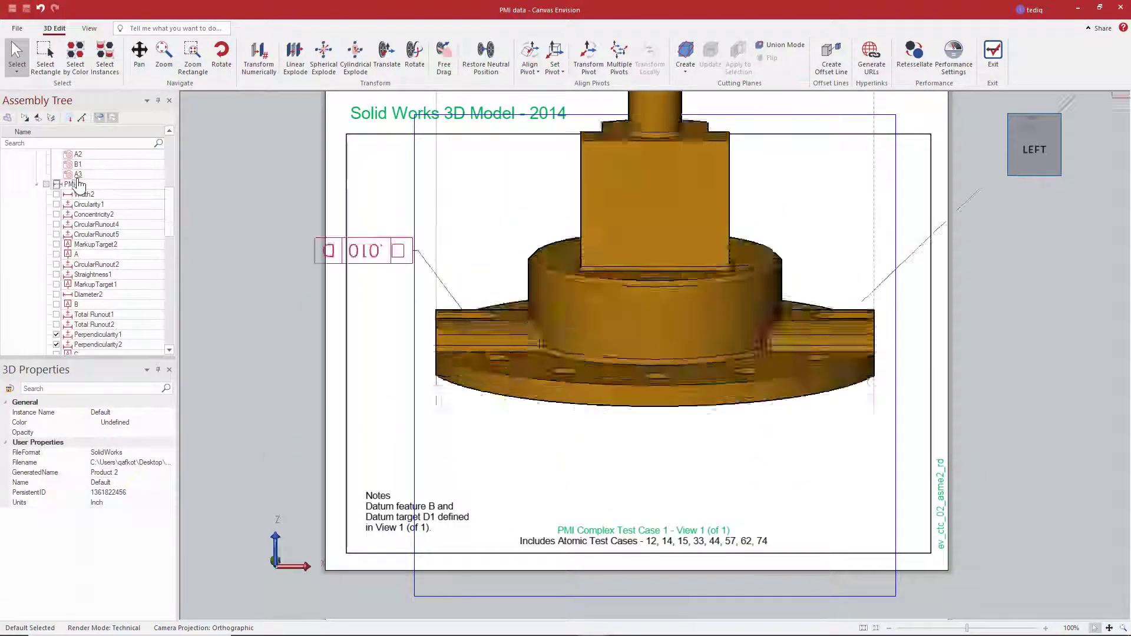
click(78, 165)
click(78, 165)
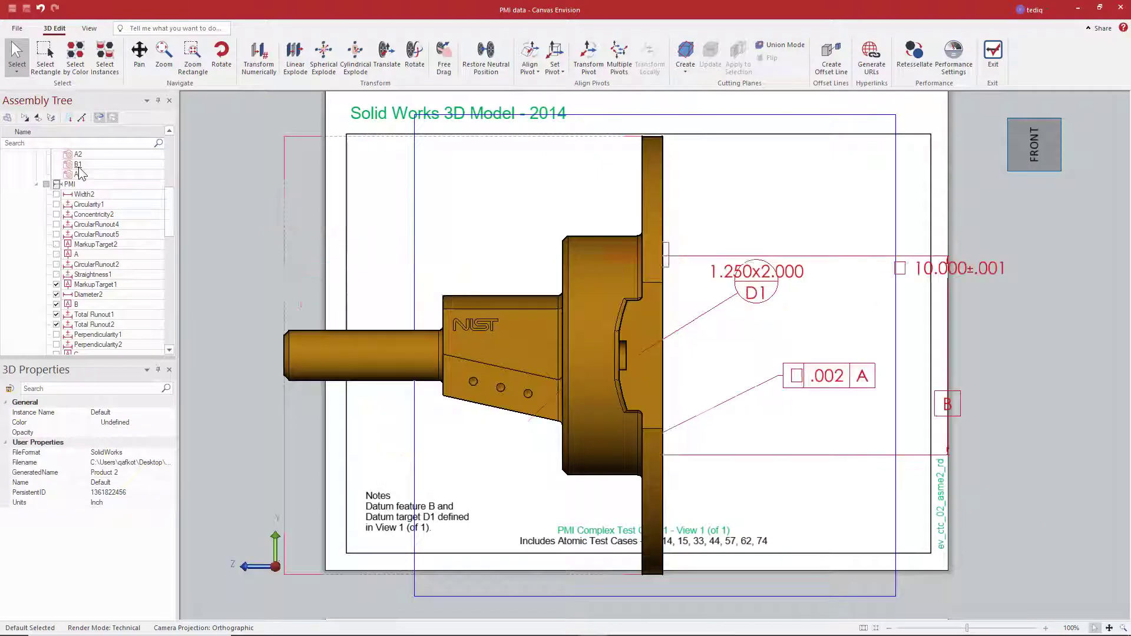
click(78, 167)
scroll(601, 356, down, 2)
middle_drag(633, 357, 603, 318)
scroll(603, 318, down, 1)
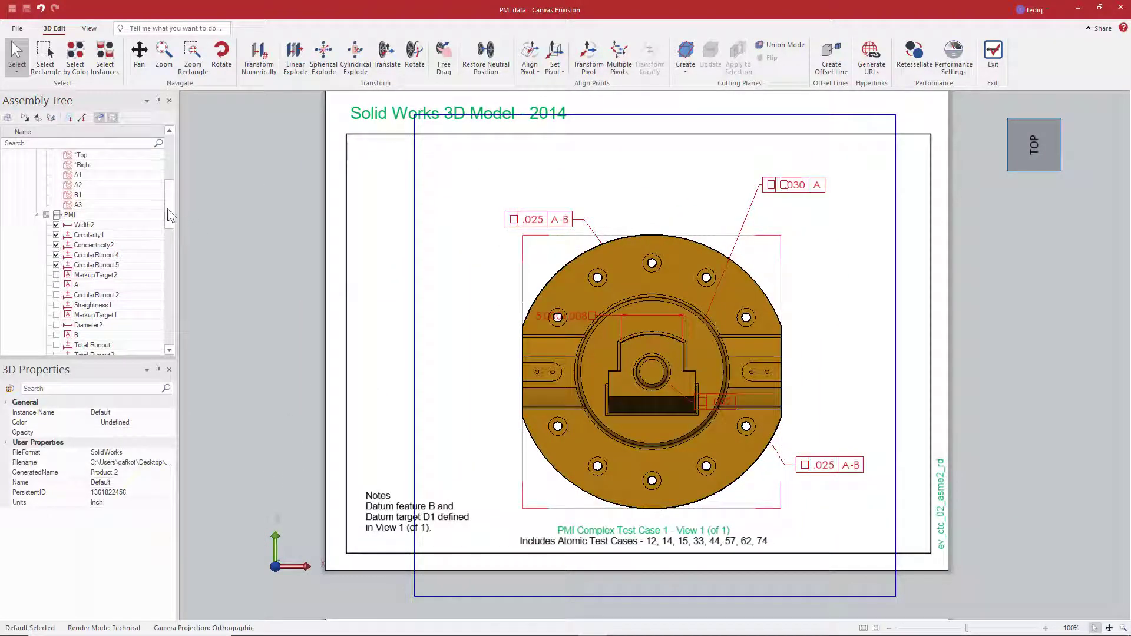
Display the model's complete set of PMI annotations and reposition the model in an isometric orientation inside the page frame
scroll(168, 211, down, 1)
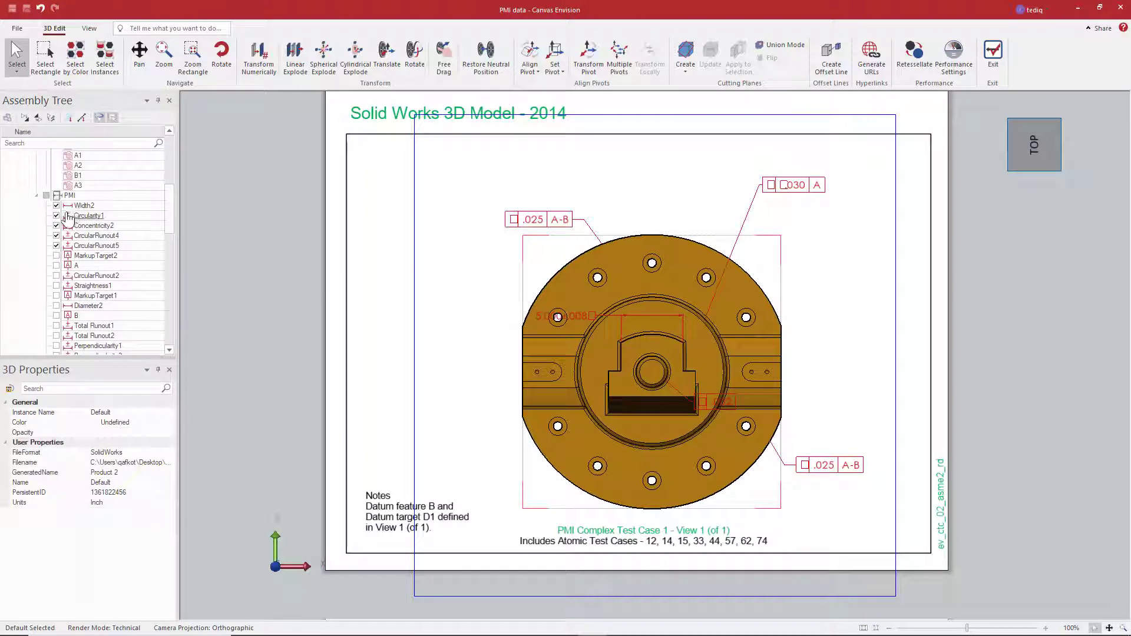
scroll(172, 212, down, 2)
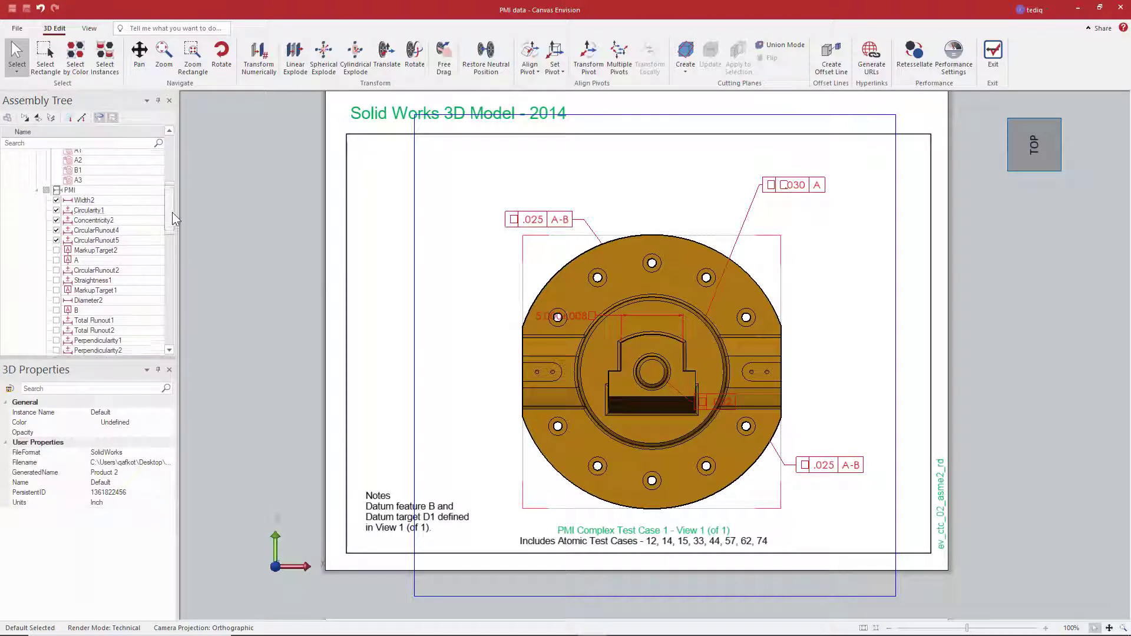
click(56, 212)
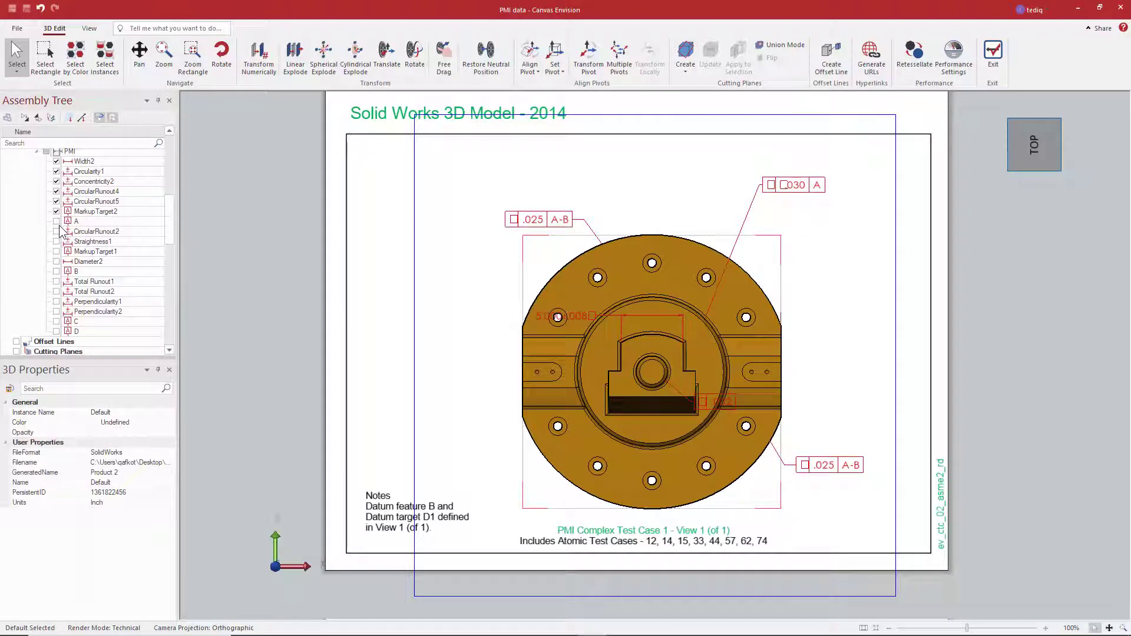
click(56, 221)
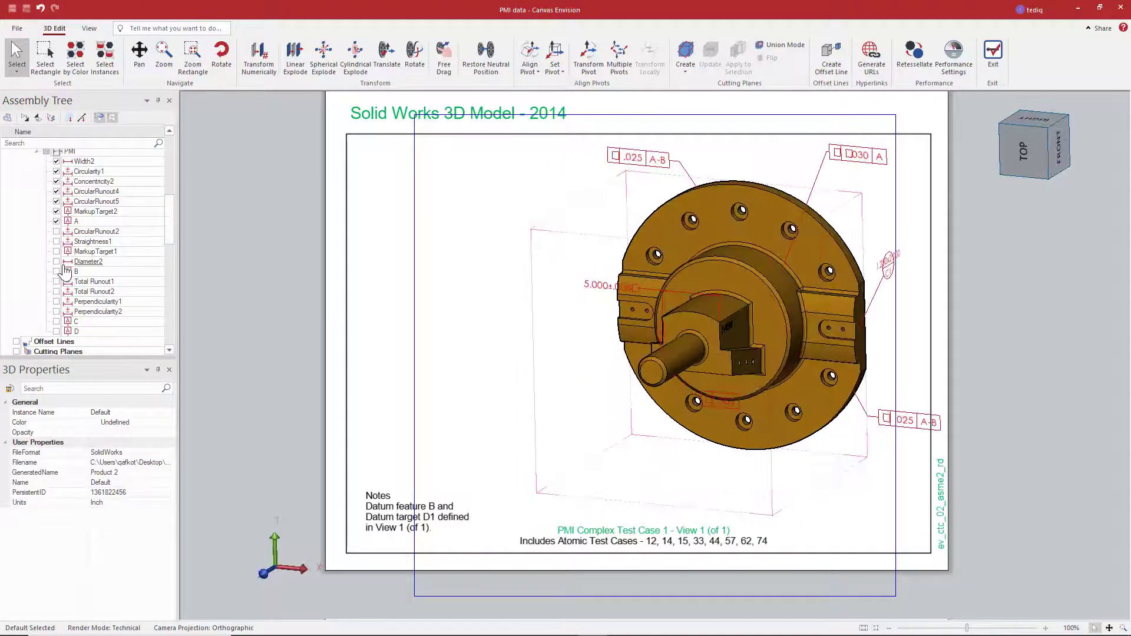
scroll(62, 247, up, 3)
click(56, 212)
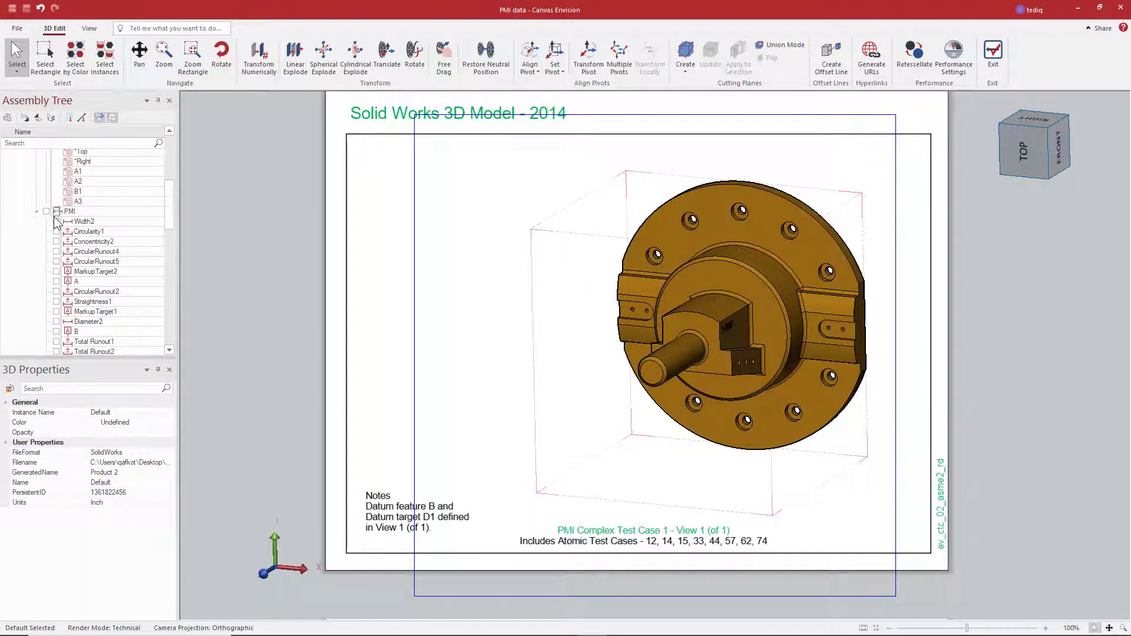
click(47, 212)
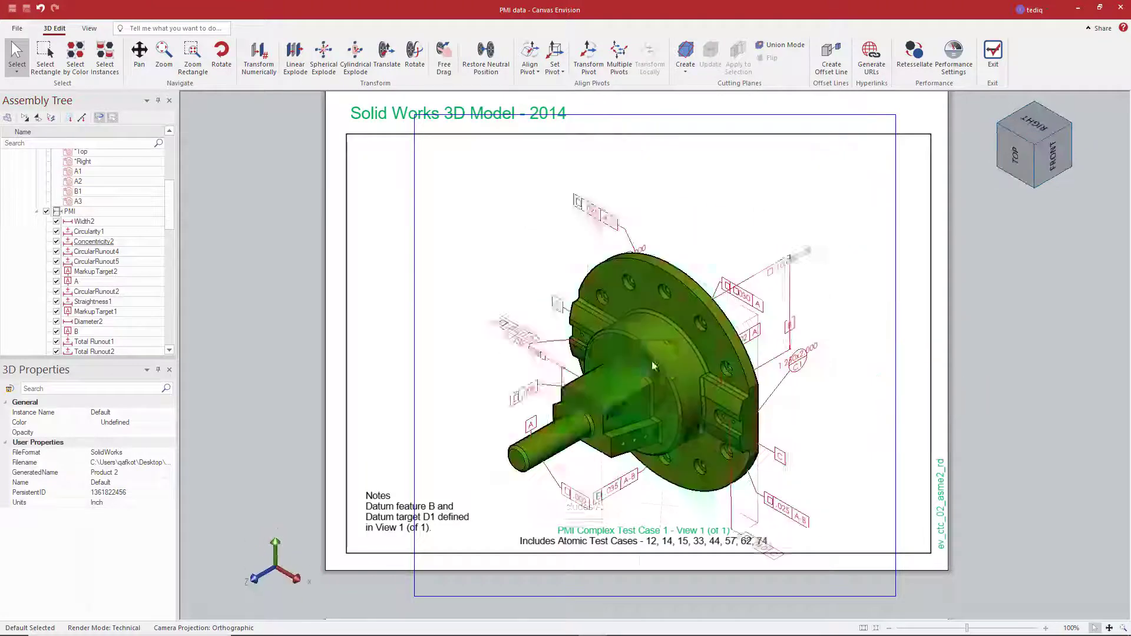
middle_drag(653, 366, 693, 330)
Hide the PMI annotations Concentricity2, MarkupTarget1, Diameter2, B, Total Runout1 and D
scroll(56, 236, down, 2)
click(56, 265)
click(56, 275)
click(56, 285)
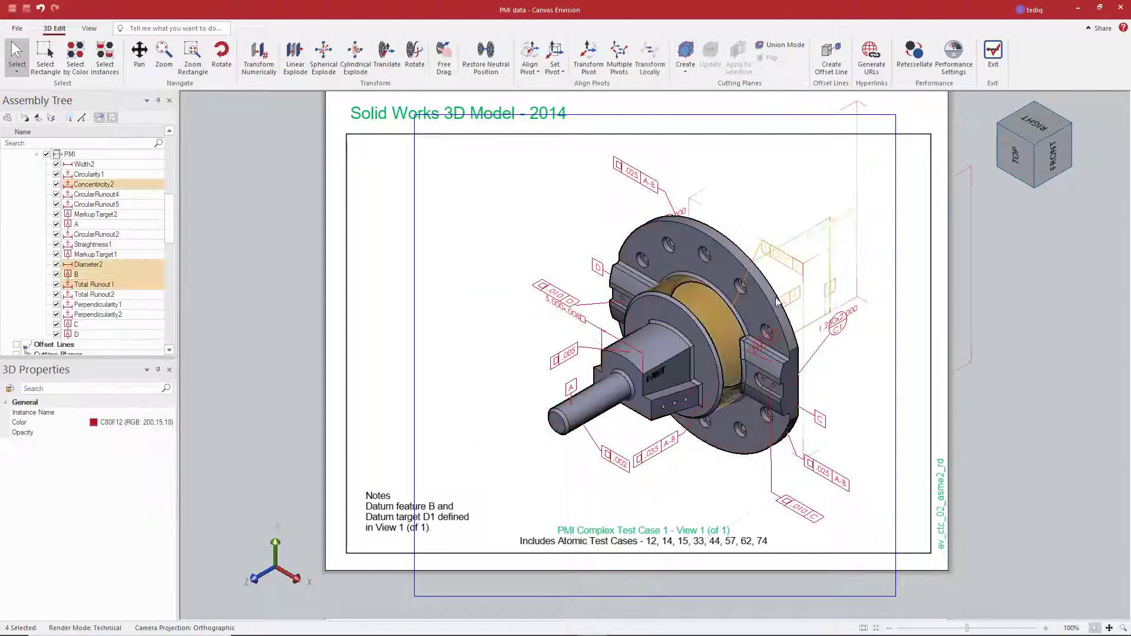
click(56, 184)
click(56, 254)
click(873, 181)
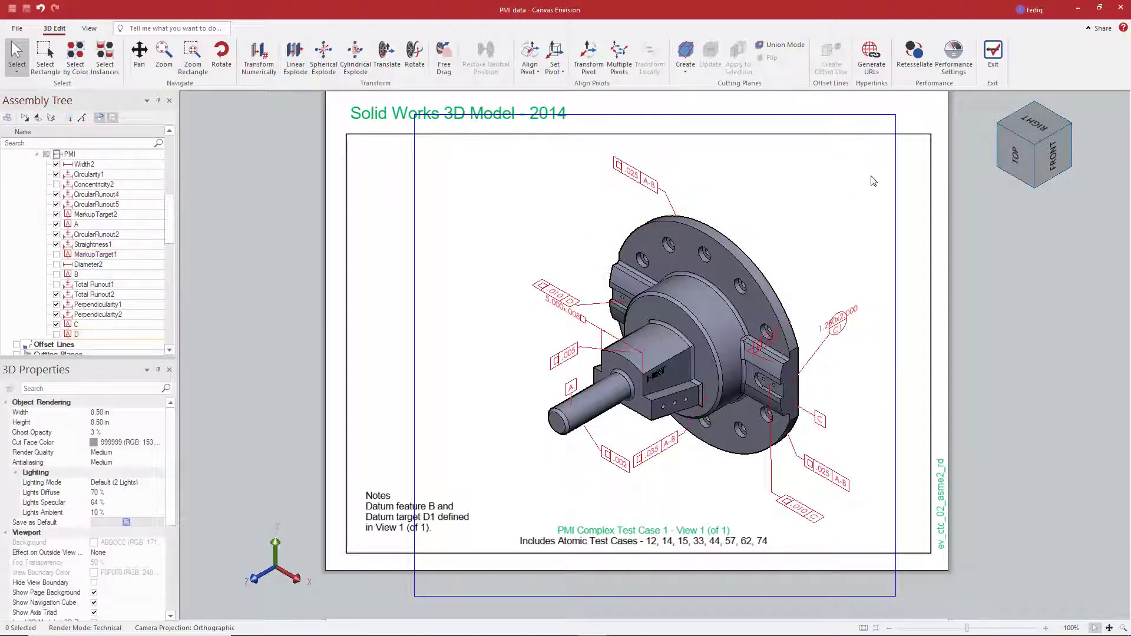
Set the model's render mode to Flat Technical
click(89, 28)
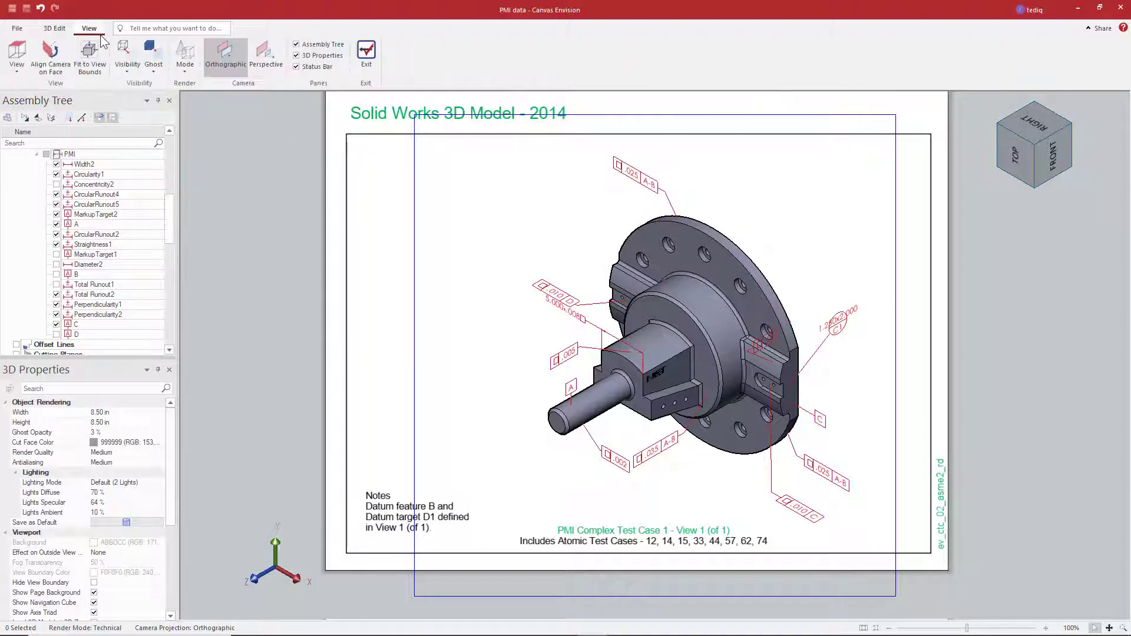
click(184, 54)
click(200, 126)
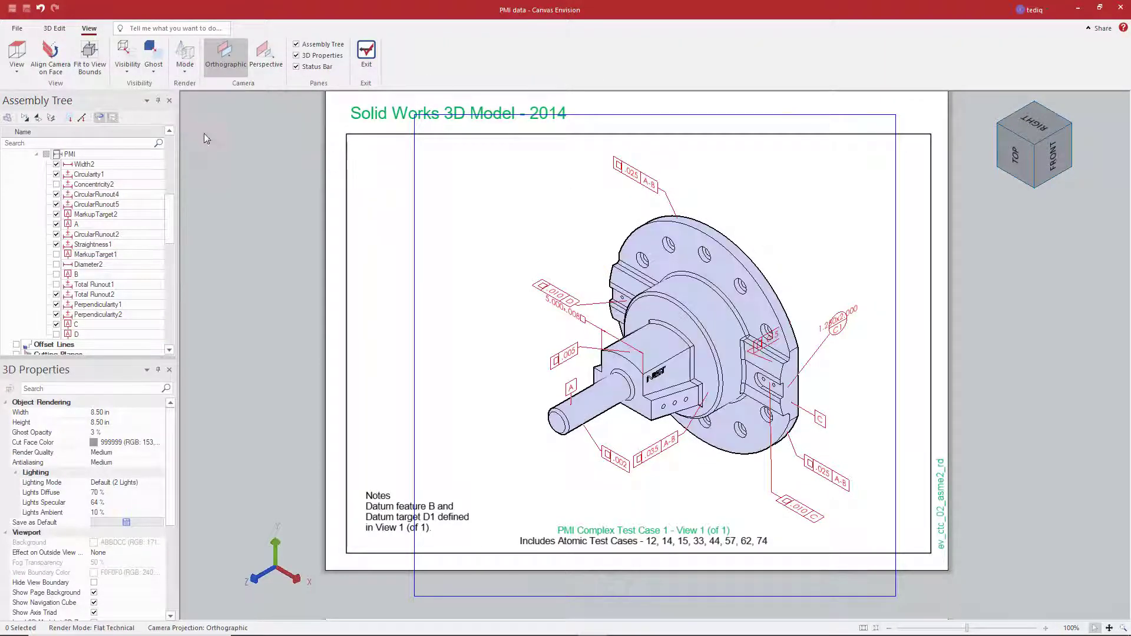
Colour the whole part golden yellow, leaving the PMI annotations red
click(681, 342)
click(171, 423)
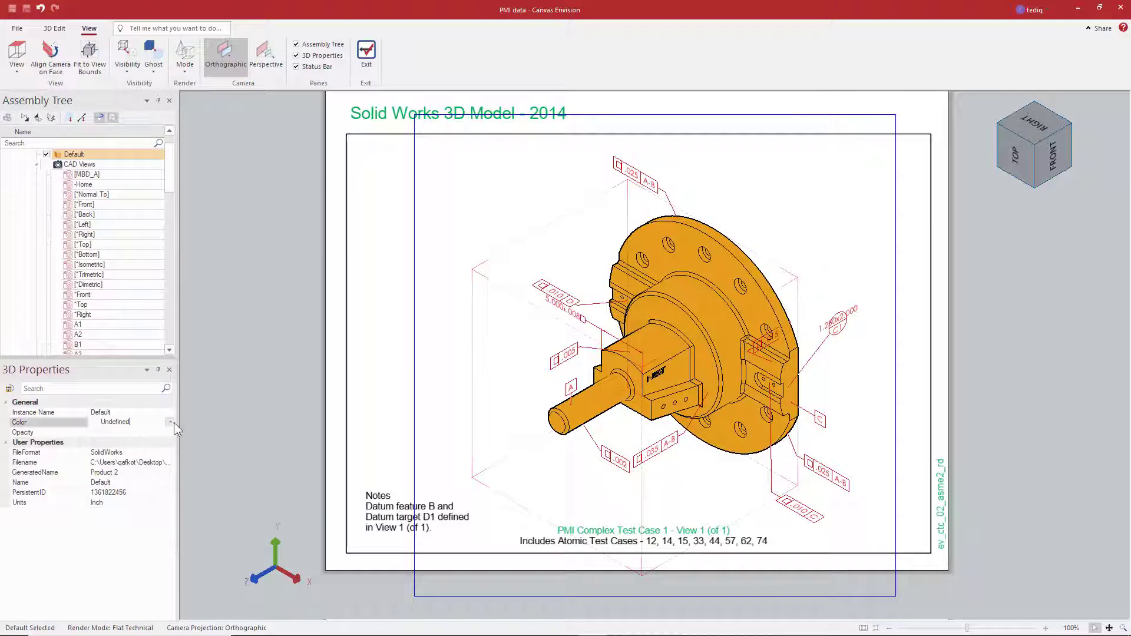
click(171, 423)
click(97, 466)
click(378, 289)
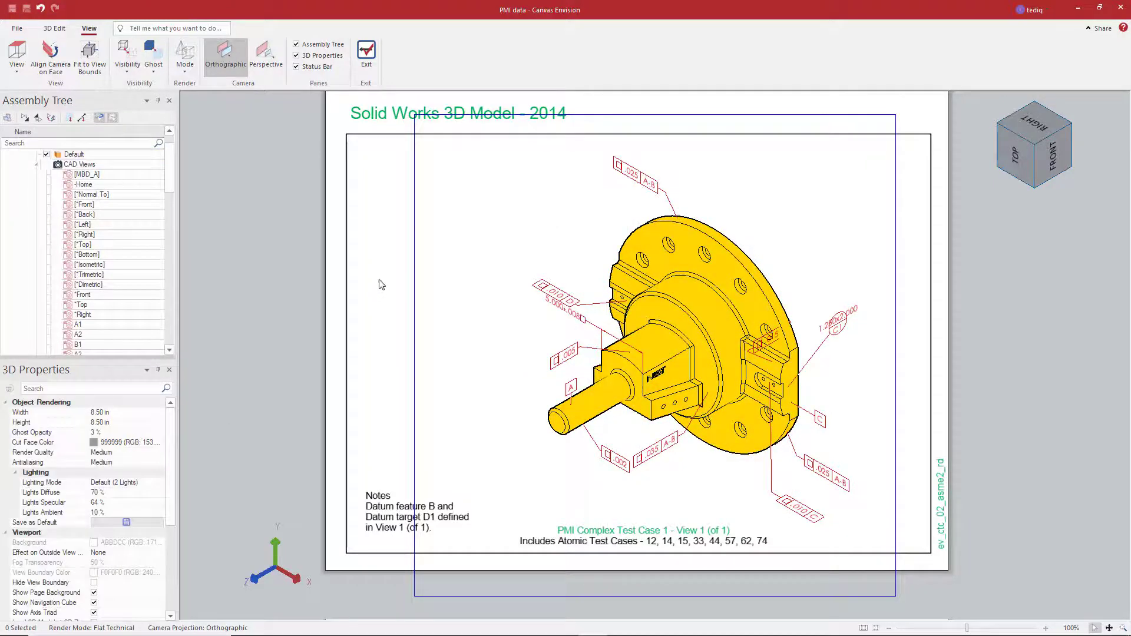
Finish editing the 3D model and shift it slightly up and to the right within the page frame
click(376, 62)
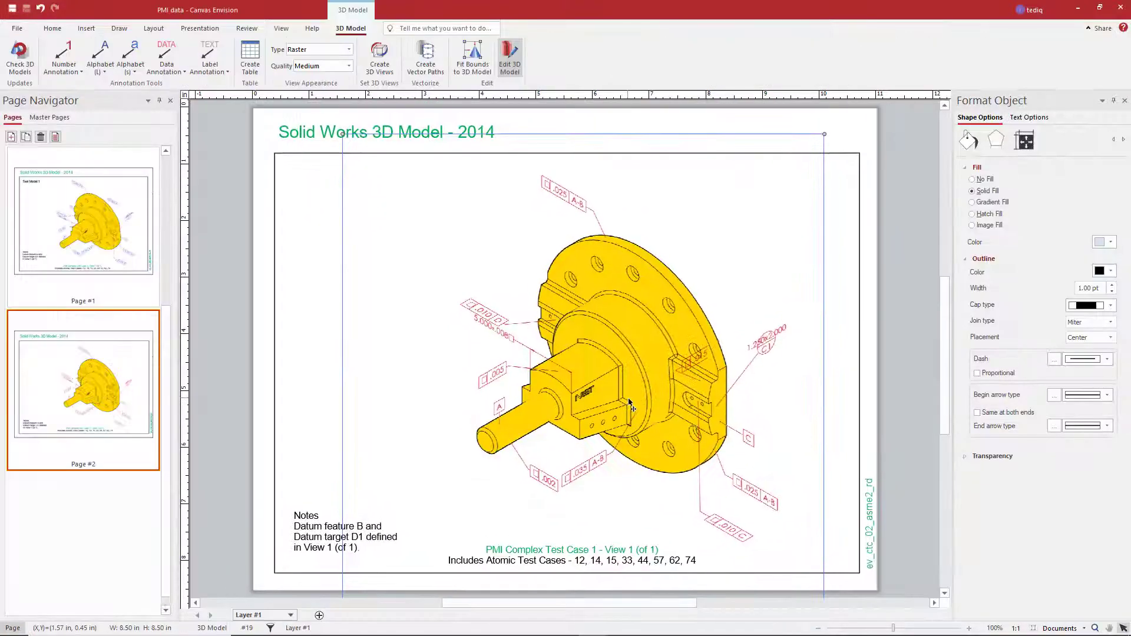
drag(640, 406, 709, 372)
click(342, 224)
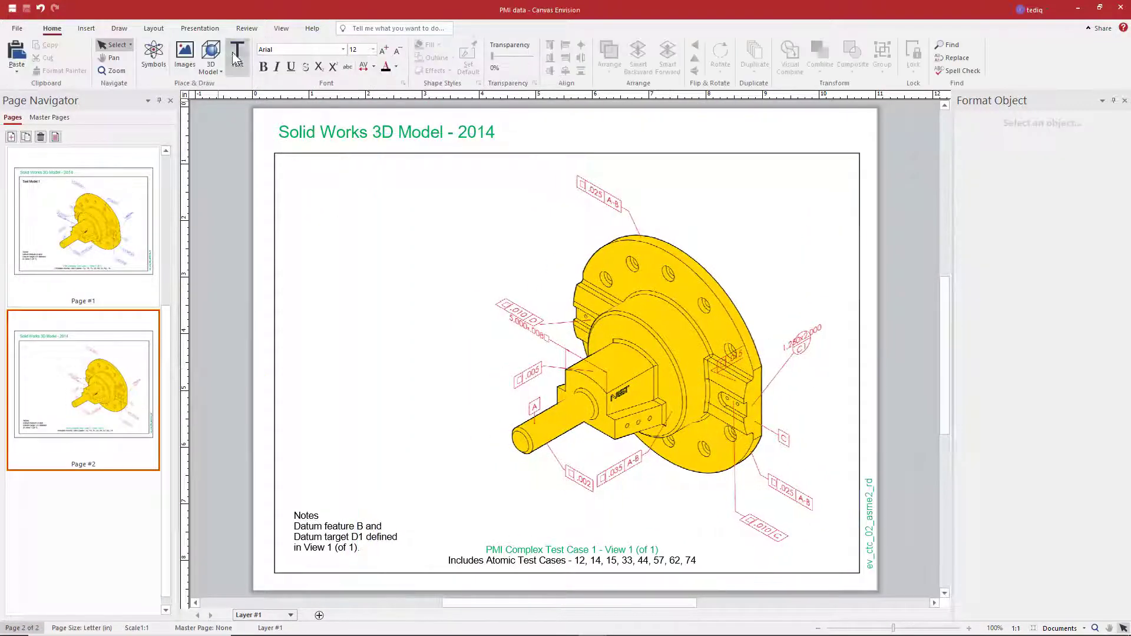
Add the text "Test Model 1" in the frame's upper-left corner and enlarge its font
click(238, 58)
drag(287, 163, 418, 211)
text(Test Model 1)
click(469, 230)
click(320, 176)
click(180, 51)
click(181, 51)
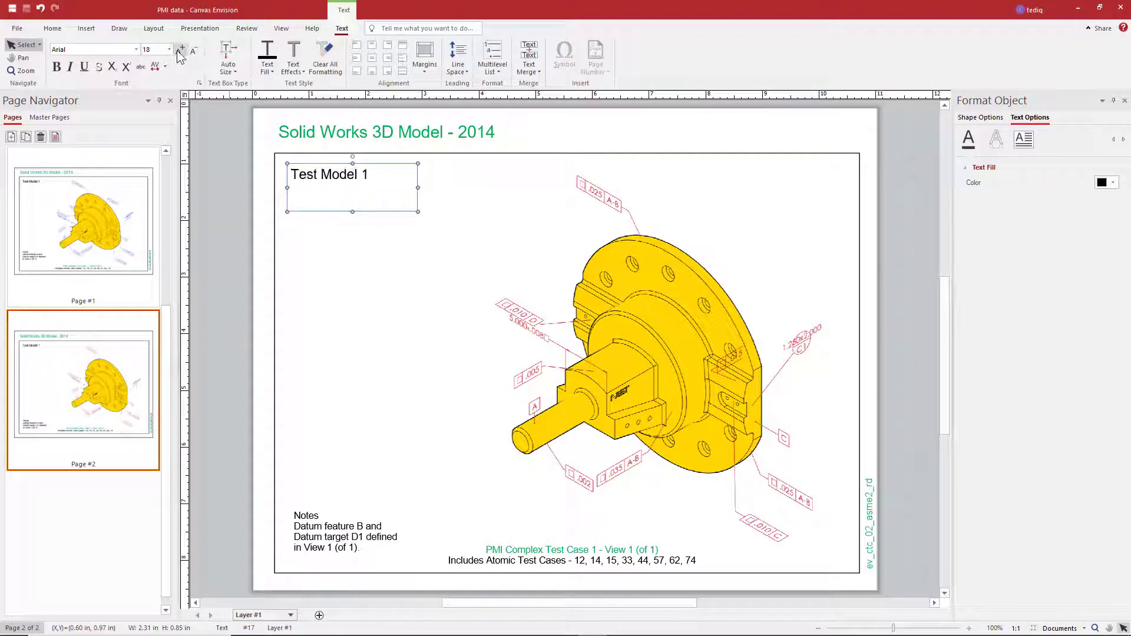
click(180, 51)
Narrow the frame to about 10.14 in from its right edge, move the vertical label closer, and raise the frame's top edge slightly
click(860, 417)
drag(871, 507, 864, 507)
click(576, 154)
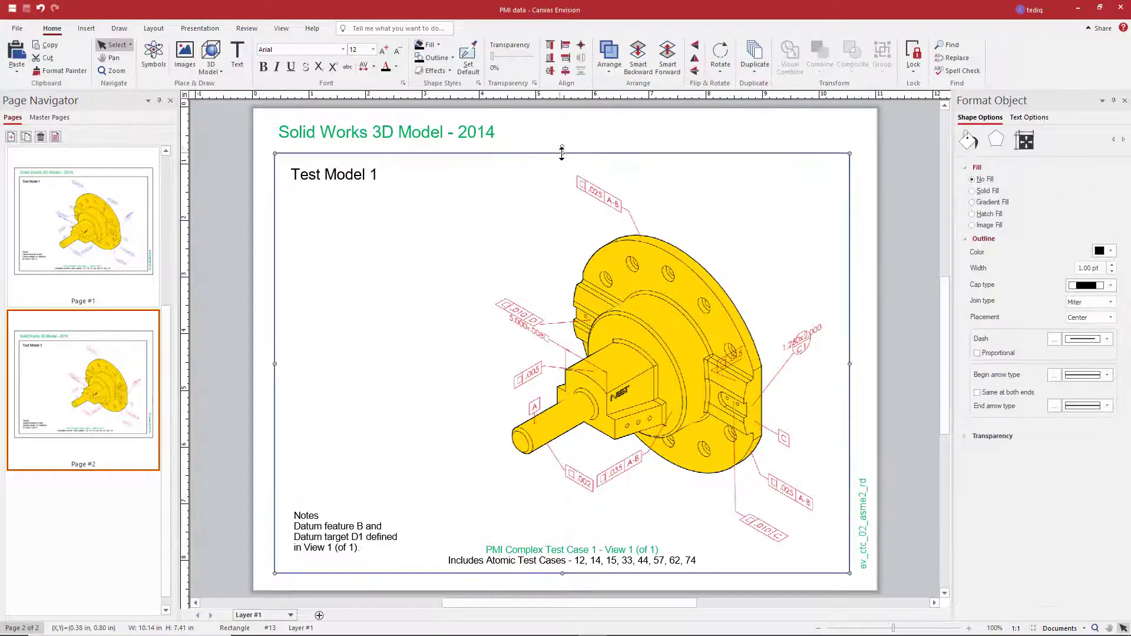
drag(562, 153, 562, 148)
Nudge the page title up, the Notes block up and right, and the bottom caption slightly left to suit the resized frame
drag(437, 134, 437, 129)
drag(341, 538, 353, 514)
drag(574, 559, 564, 559)
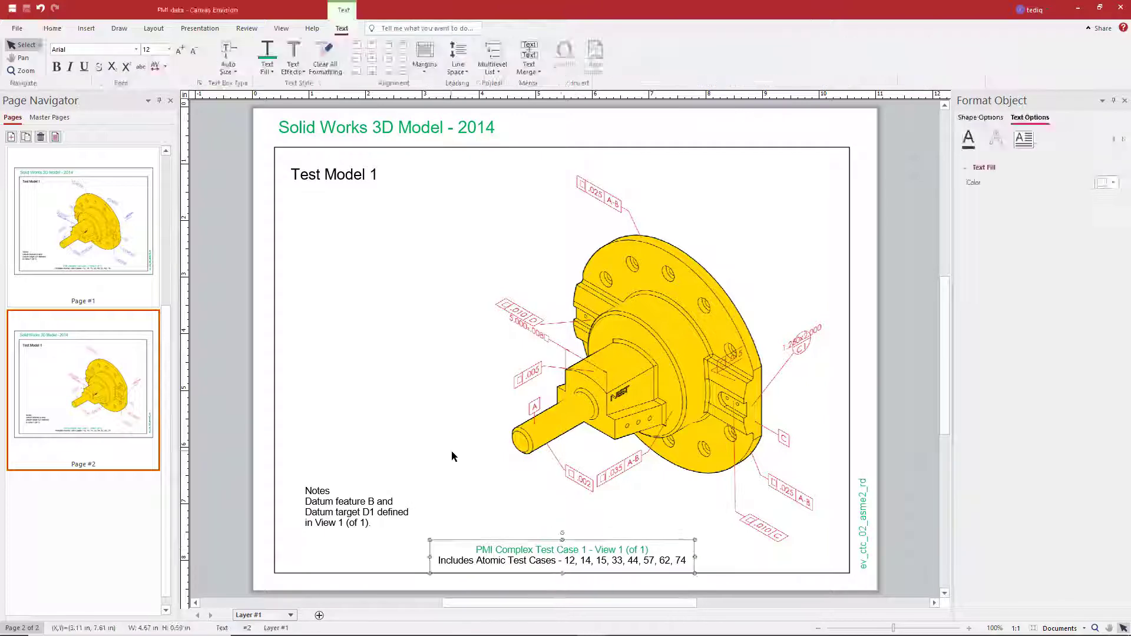